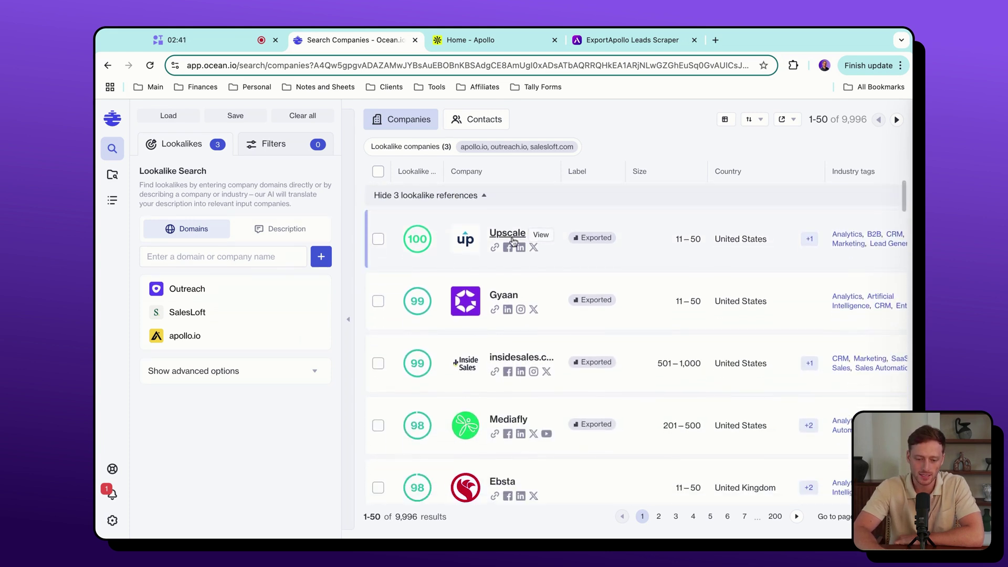
# Step: View the website of Gyaan from the lookalike results and return to the company list
pyautogui.scroll(-1, 489, 249)
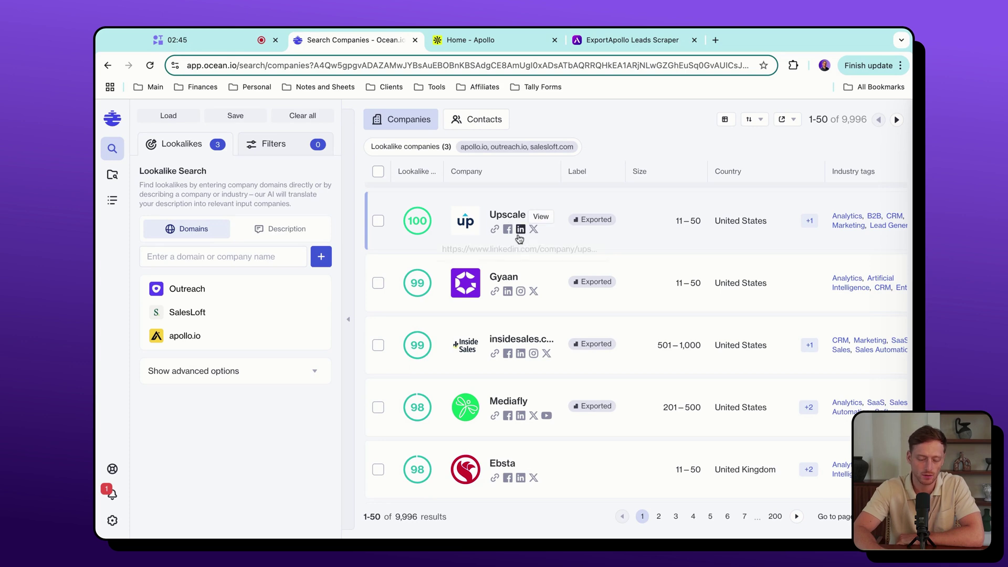
pyautogui.scroll(-2, 523, 232)
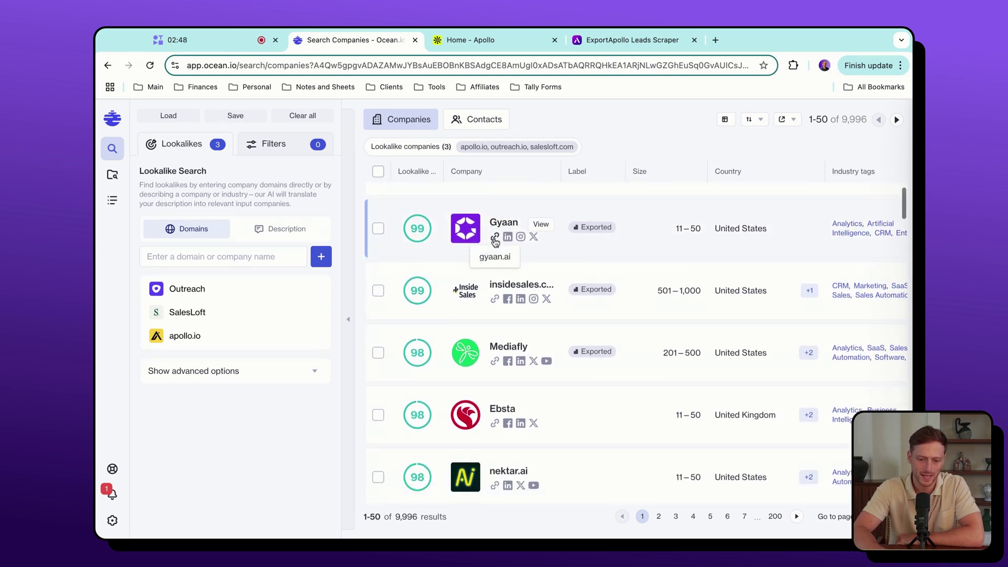
pyautogui.click(494, 239)
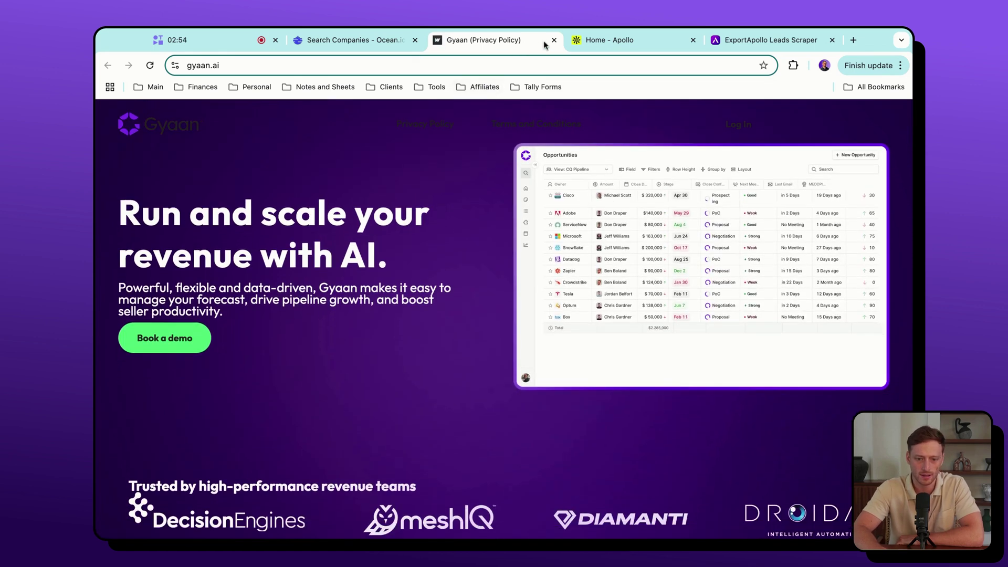
pyautogui.click(554, 40)
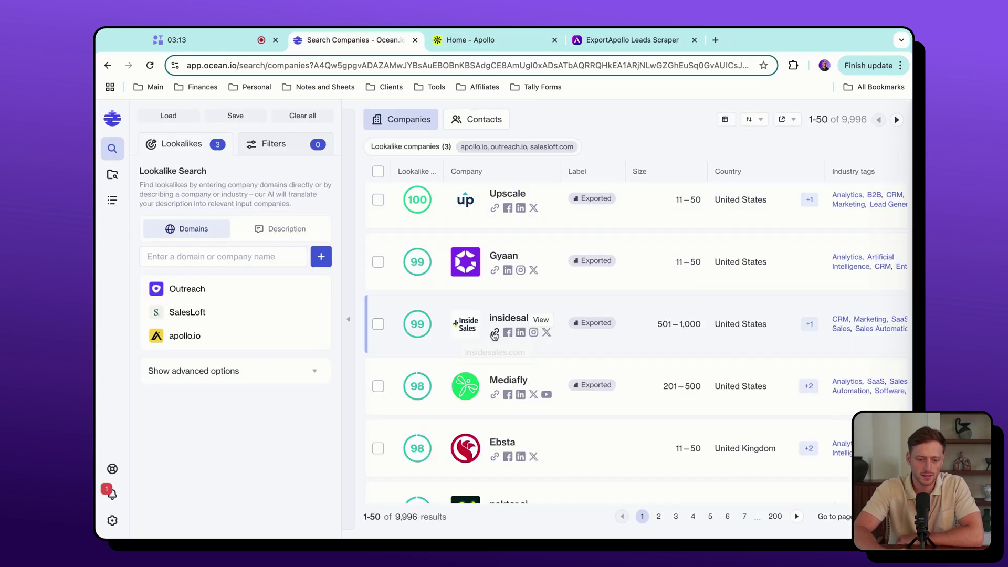
# Step: View the InsideSales website from its entry in the lookalike results and close it again
pyautogui.click(496, 335)
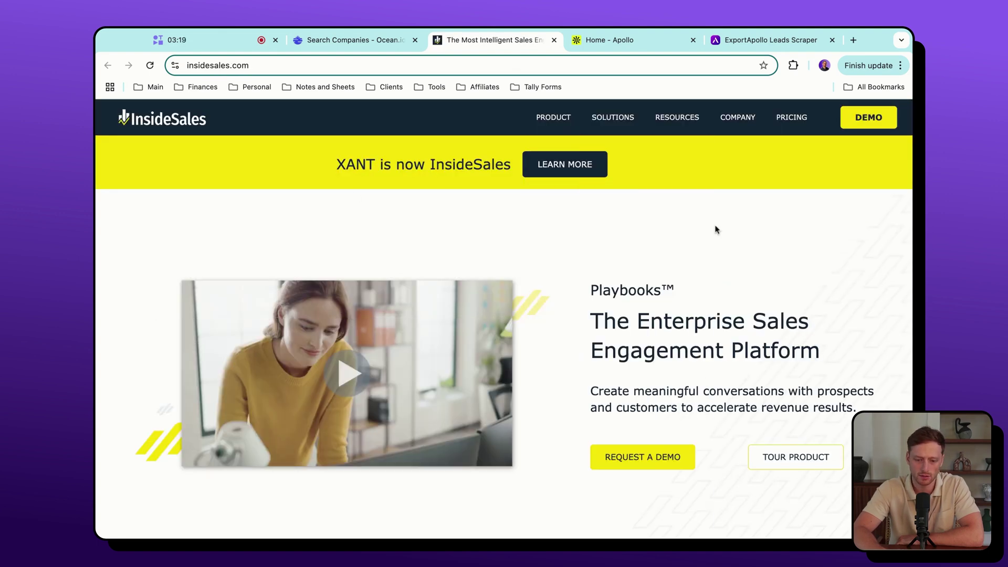
pyautogui.scroll(-1, 659, 272)
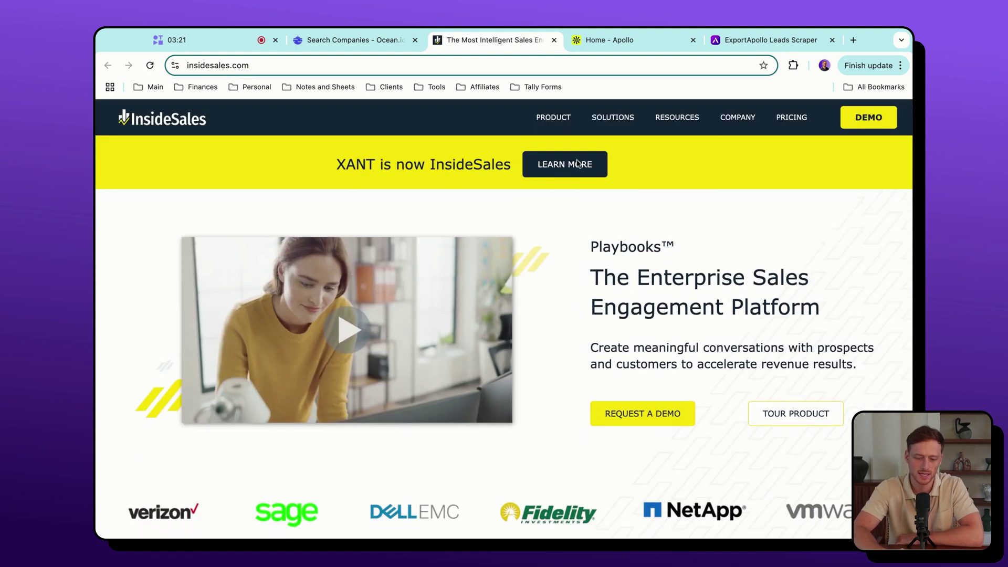
pyautogui.click(554, 39)
# Step: Look over the Ebsta website from its entry in the lookalike results, then return to the company list
pyautogui.scroll(-5, 499, 342)
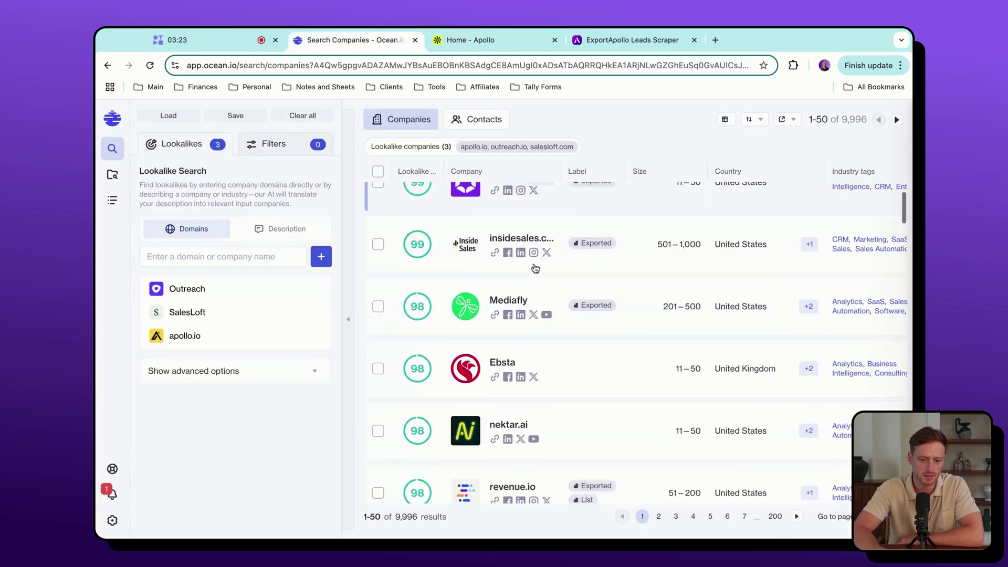
pyautogui.click(498, 361)
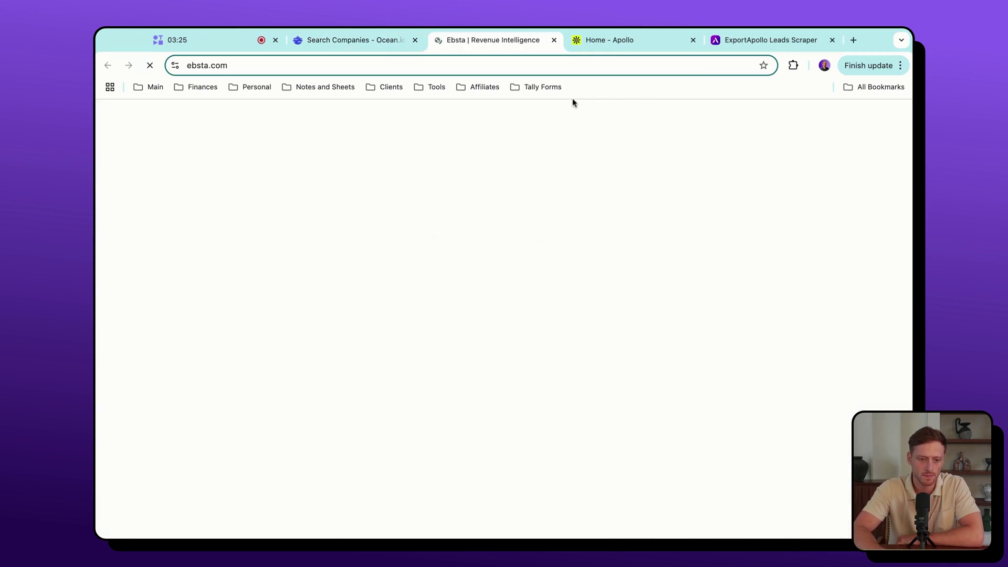
pyautogui.moveTo(432, 170)
pyautogui.moveTo(257, 158)
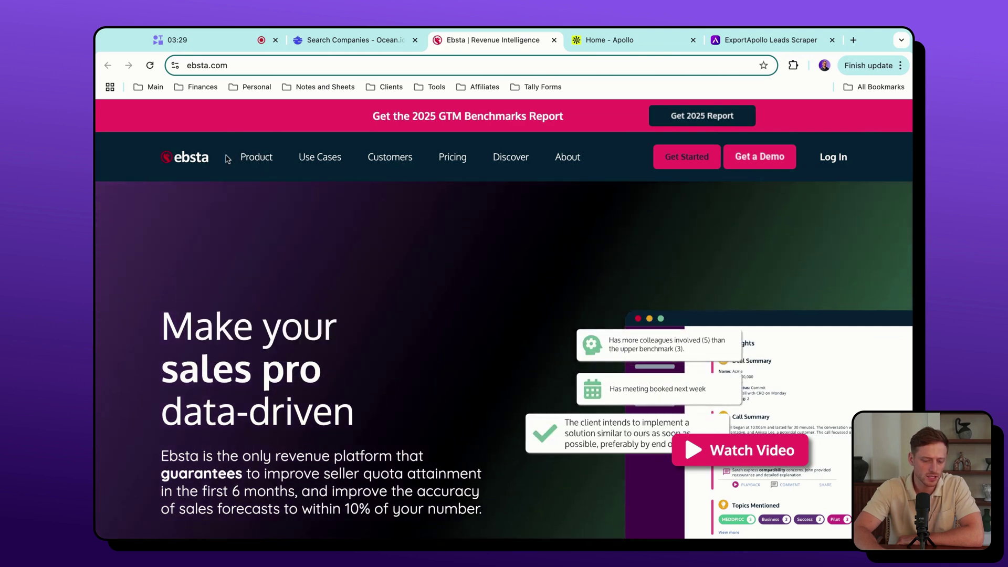
pyautogui.moveTo(310, 165)
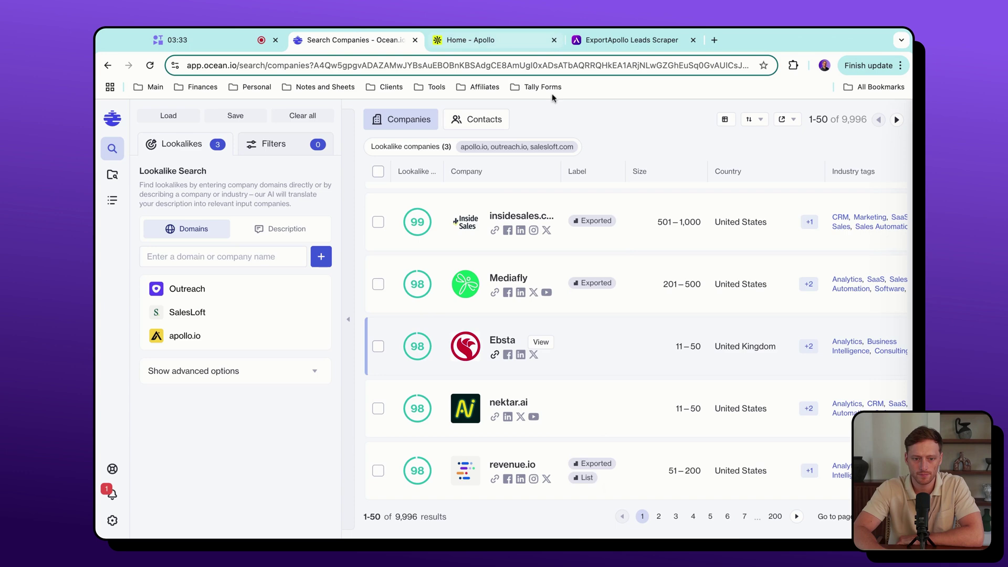
pyautogui.middleClick(510, 50)
# Step: Examine the lookalike scores of companies further down the results and the relevance levels behind them
pyautogui.scroll(-5, 510, 302)
pyautogui.scroll(-6, 508, 303)
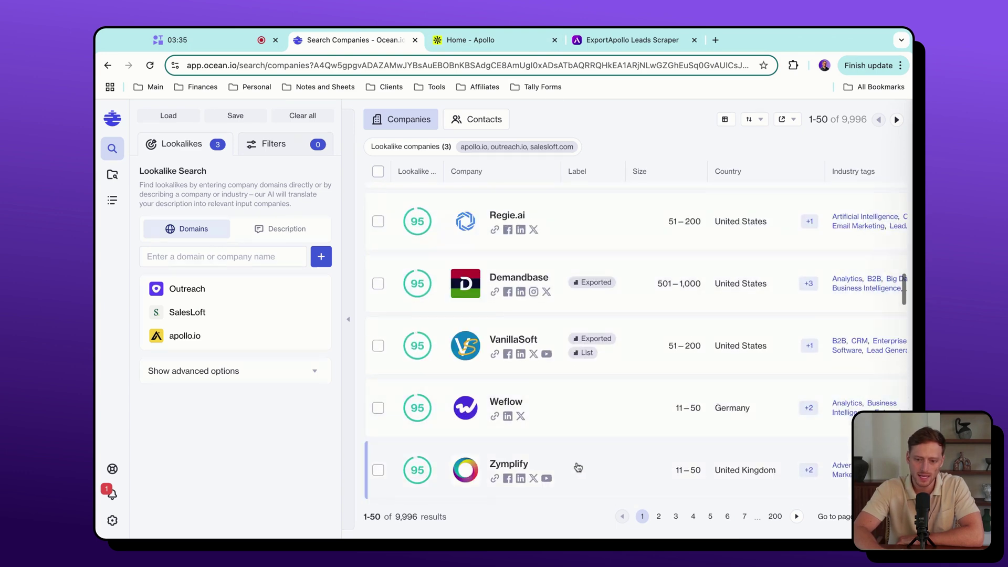
pyautogui.scroll(-2, 628, 441)
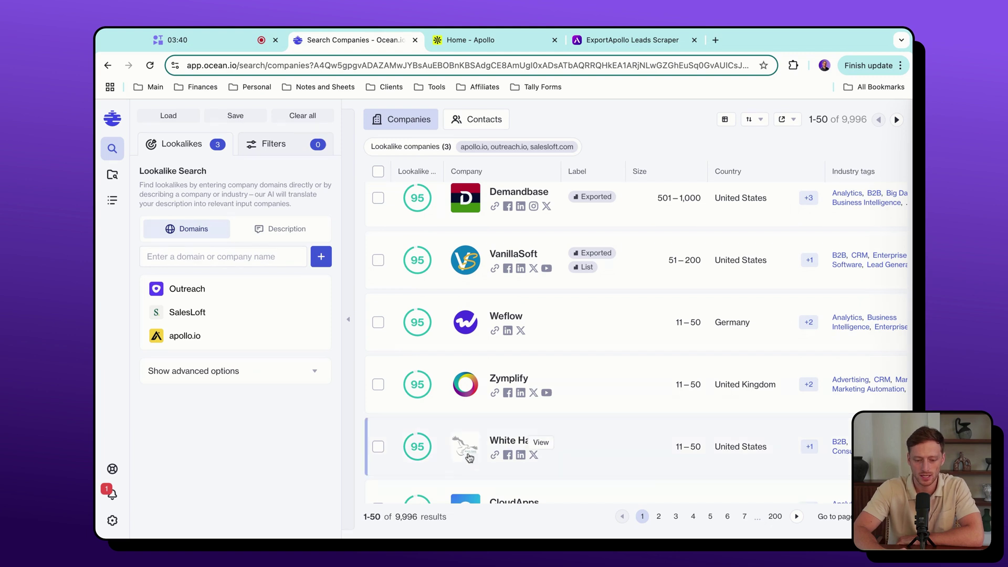
pyautogui.scroll(-3, 520, 393)
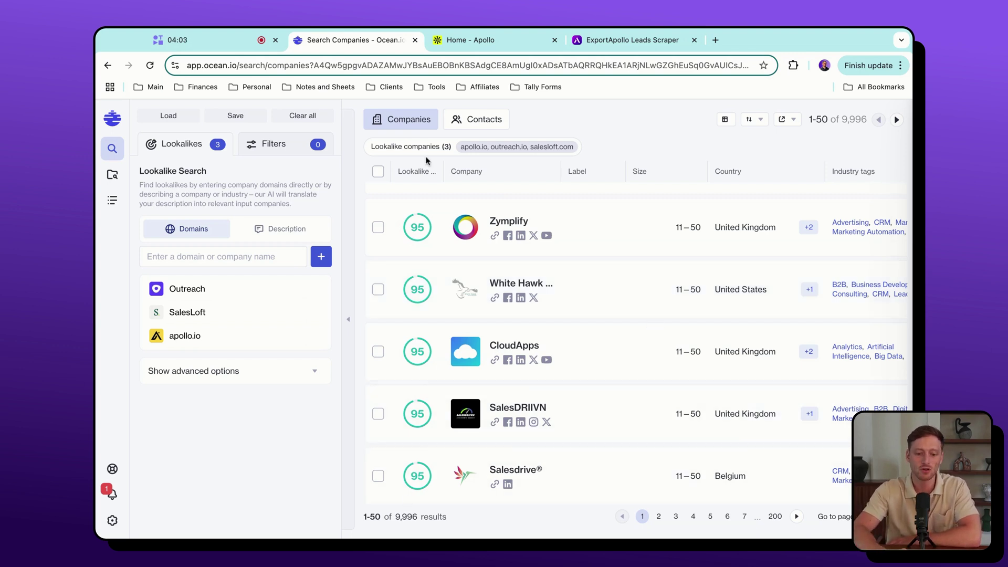
pyautogui.scroll(3, 411, 244)
pyautogui.moveTo(417, 366)
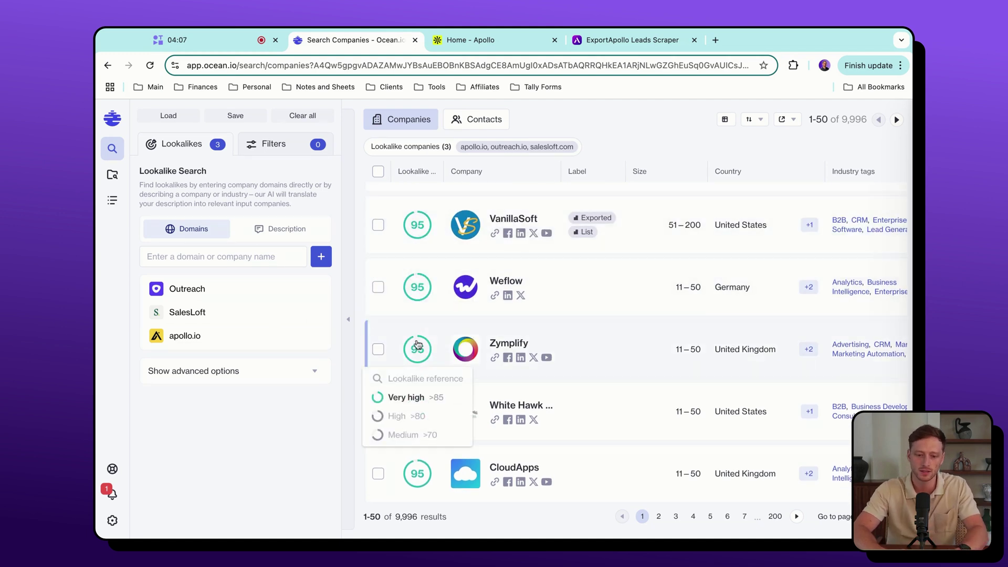
pyautogui.moveTo(409, 222)
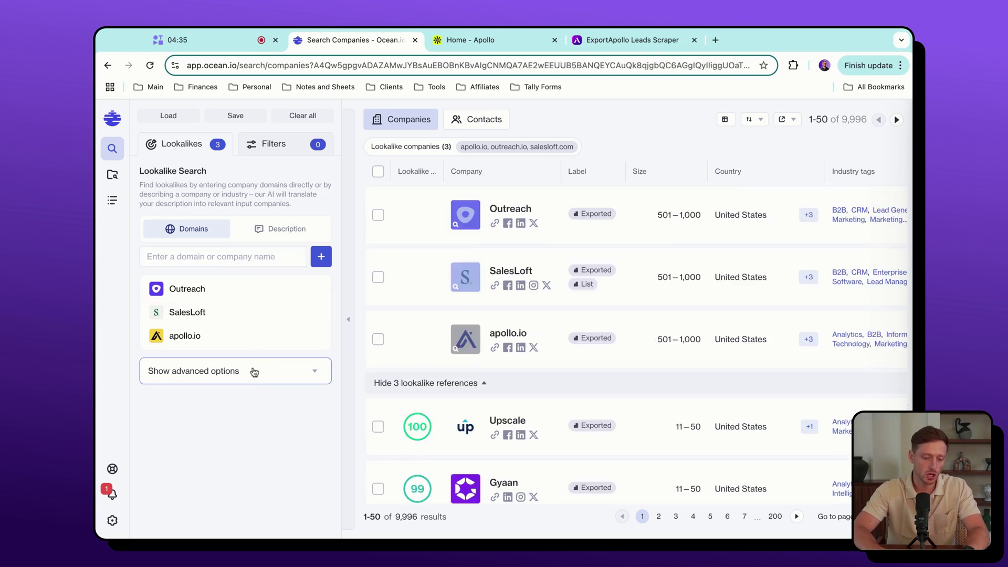
# Step: Set the lookalike search's minimum relevance to Very high (>85) in the advanced options
pyautogui.click(254, 372)
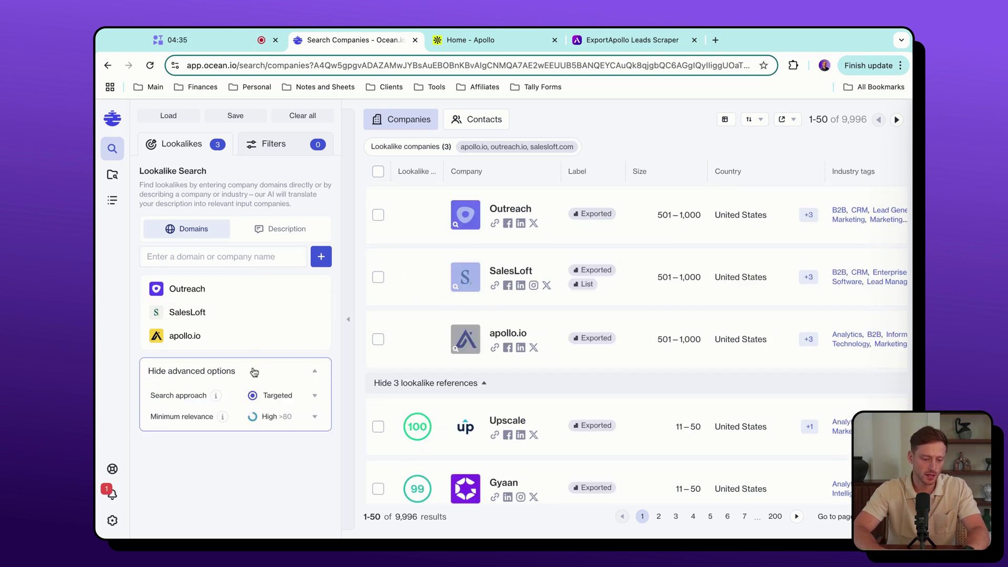
pyautogui.click(307, 424)
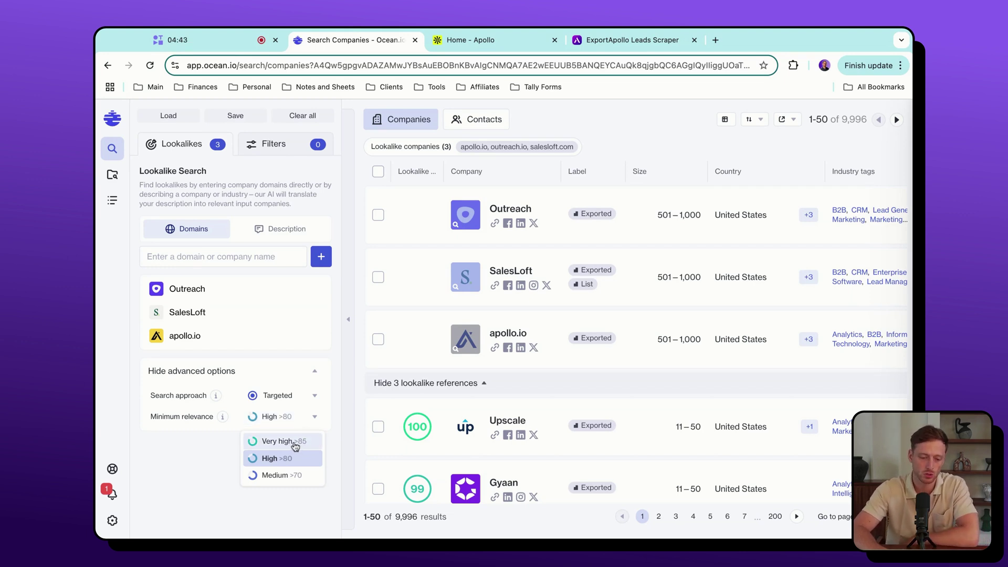
pyautogui.click(295, 445)
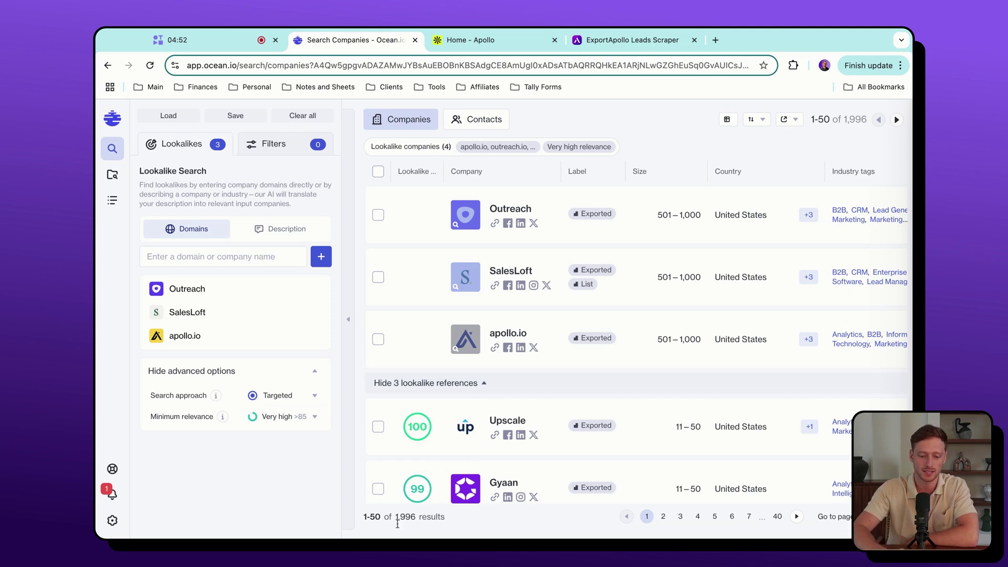
# Step: Review the very-high-relevance companies and select all results on the first page only
pyautogui.scroll(-10, 558, 293)
pyautogui.scroll(-5, 558, 293)
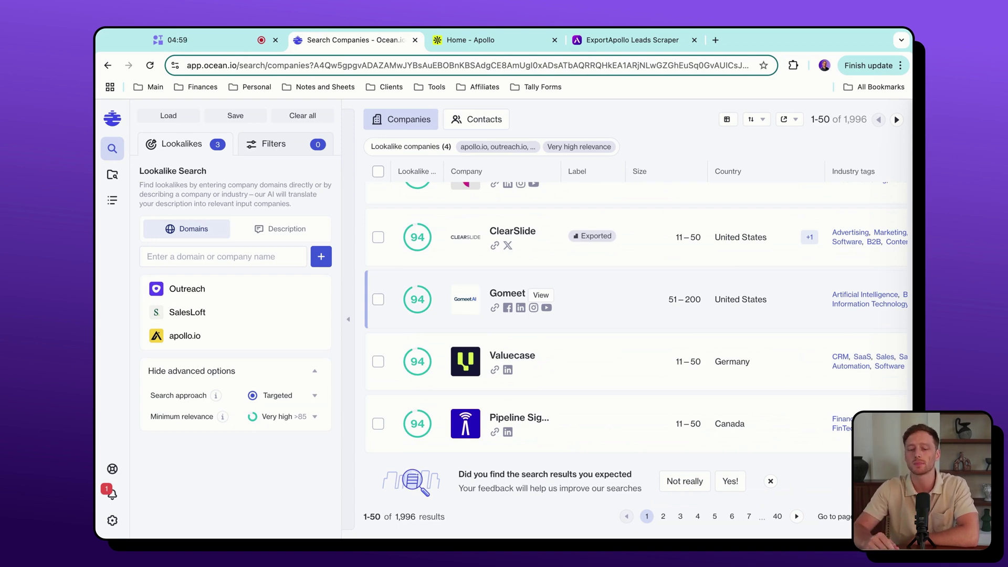
pyautogui.scroll(15, 527, 299)
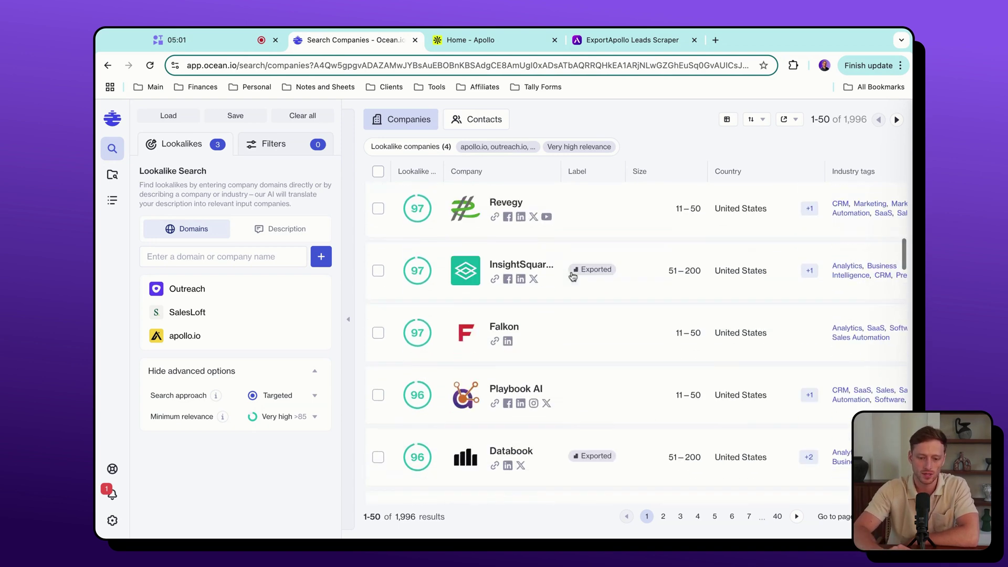
pyautogui.scroll(-3, 526, 300)
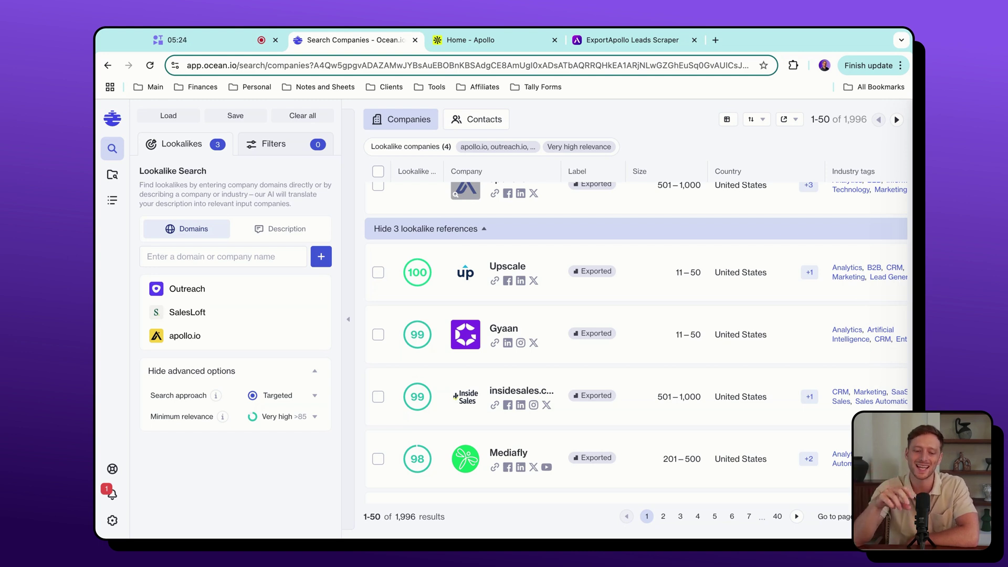
pyautogui.scroll(3, 441, 237)
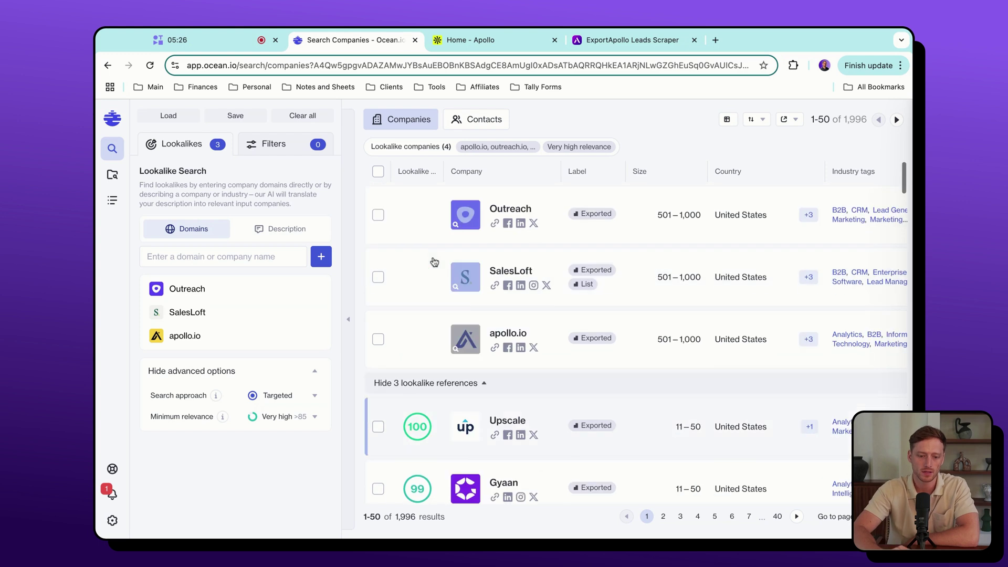
pyautogui.click(378, 172)
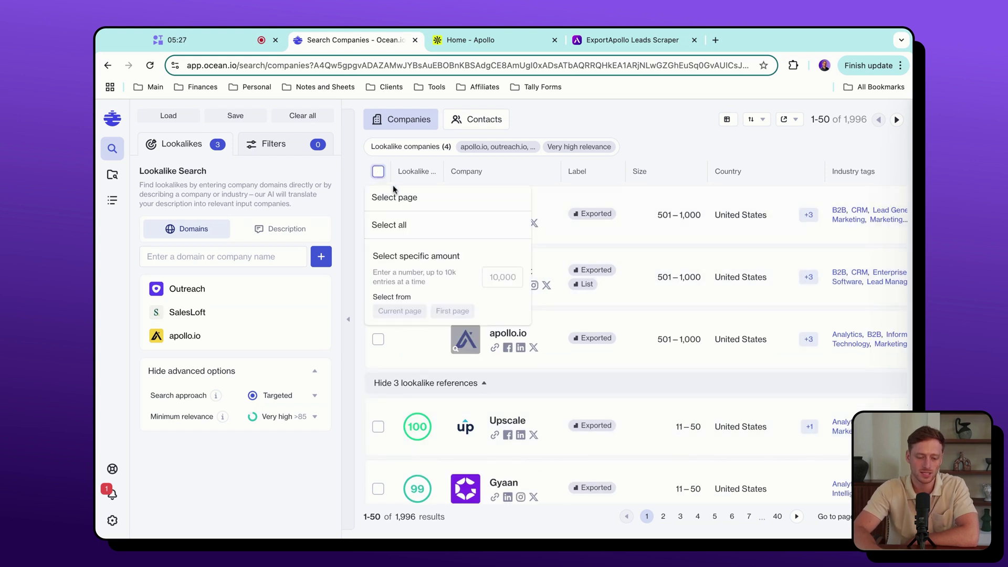
pyautogui.click(416, 205)
pyautogui.scroll(-10, 437, 265)
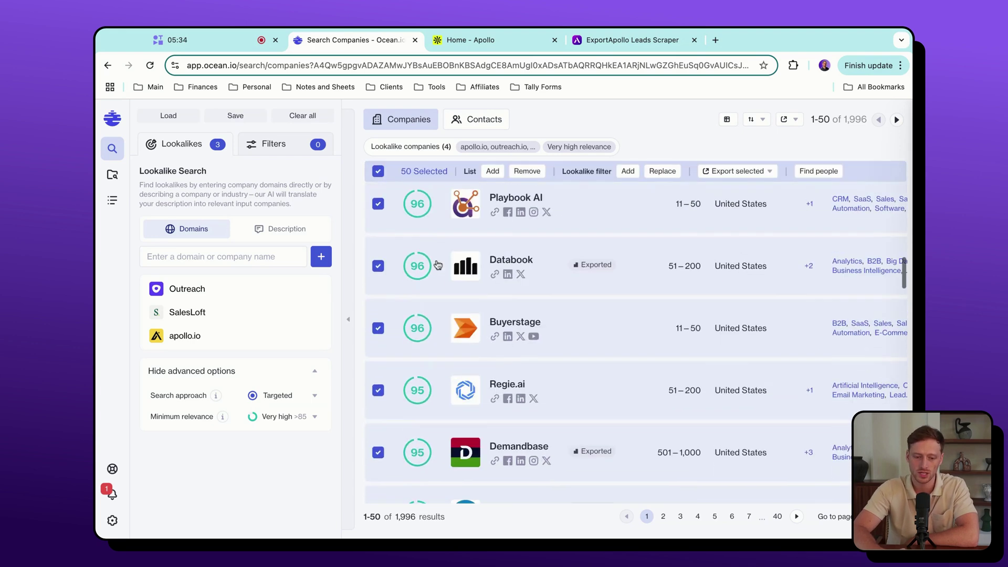
pyautogui.scroll(-5, 437, 265)
# Step: Export the selected companies as a CSV and download the newest compiled file from the notifications
pyautogui.click(765, 174)
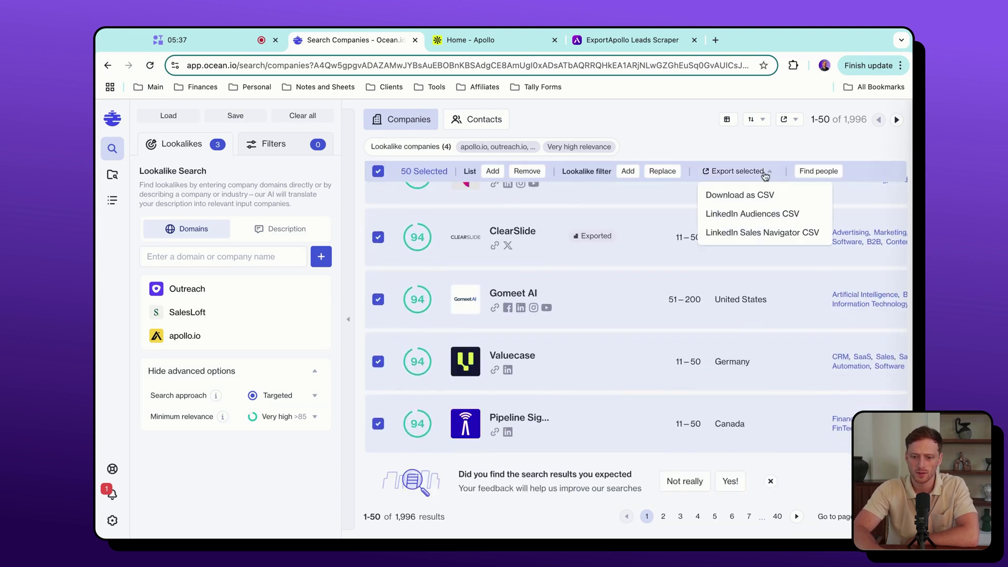
pyautogui.click(750, 199)
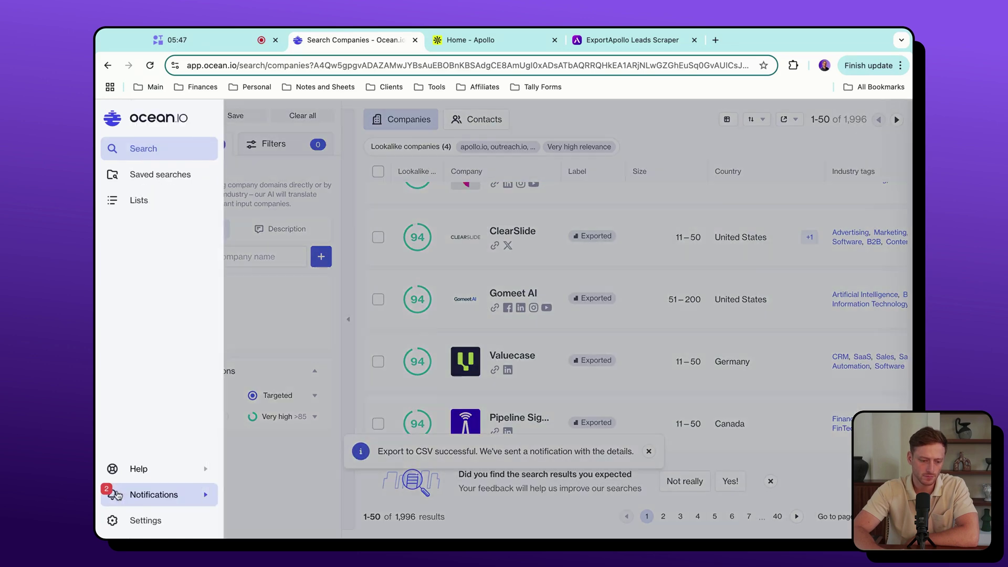
pyautogui.click(137, 494)
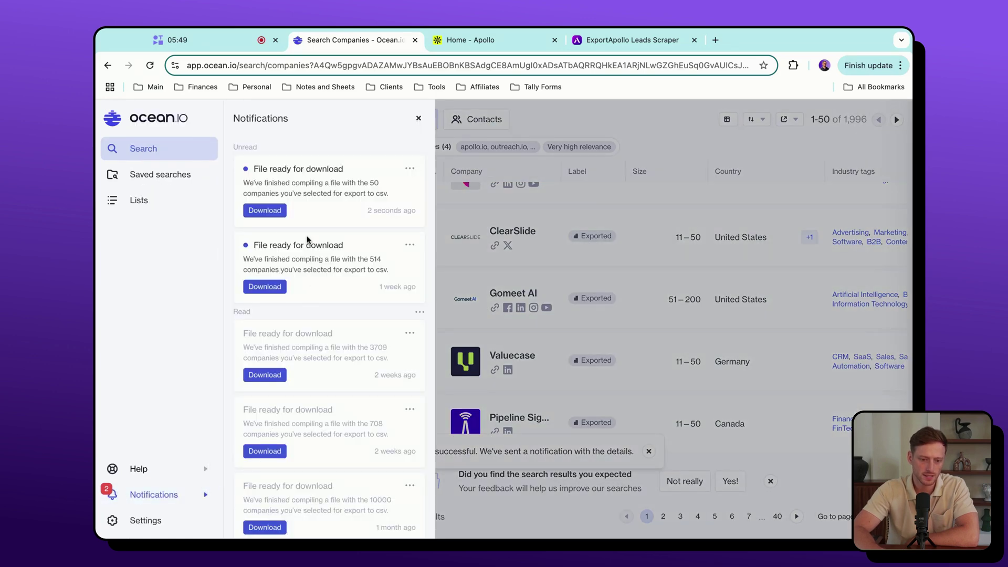
pyautogui.click(268, 211)
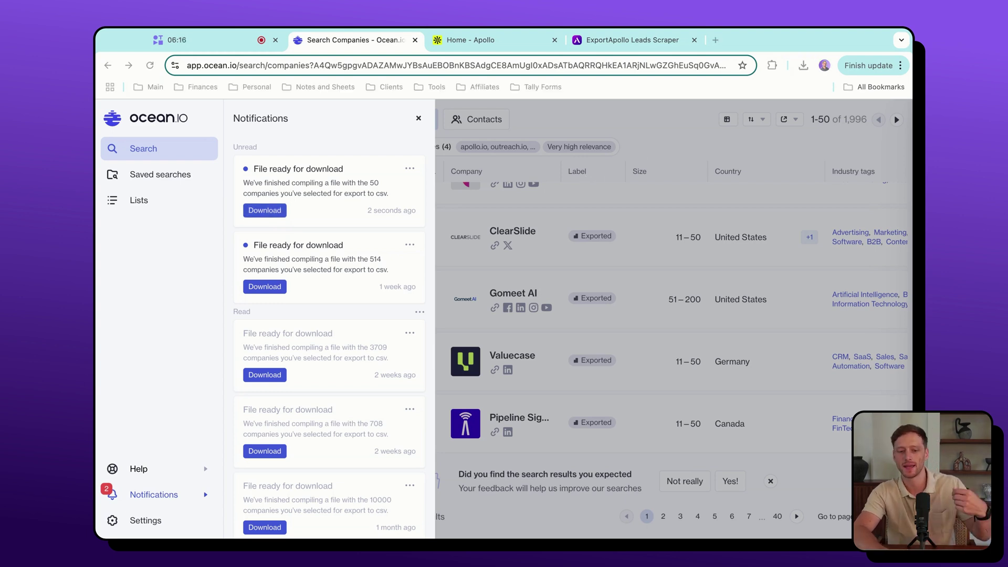
# Step: Switch to Google Sheets in a new browser tab and create a blank spreadsheet
pyautogui.hotkey('ctrl', 't')
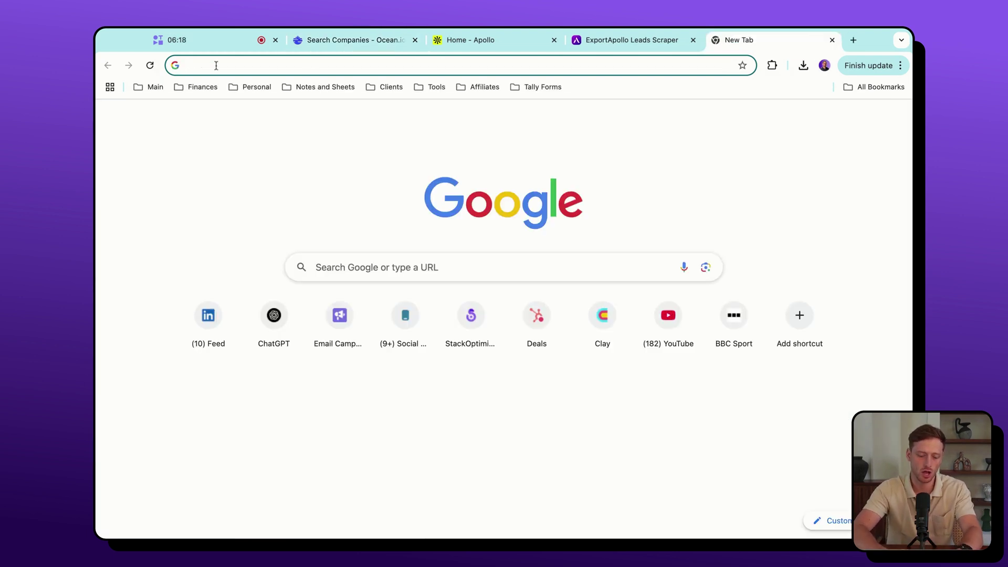
pyautogui.write('drive')
pyautogui.press('Return')
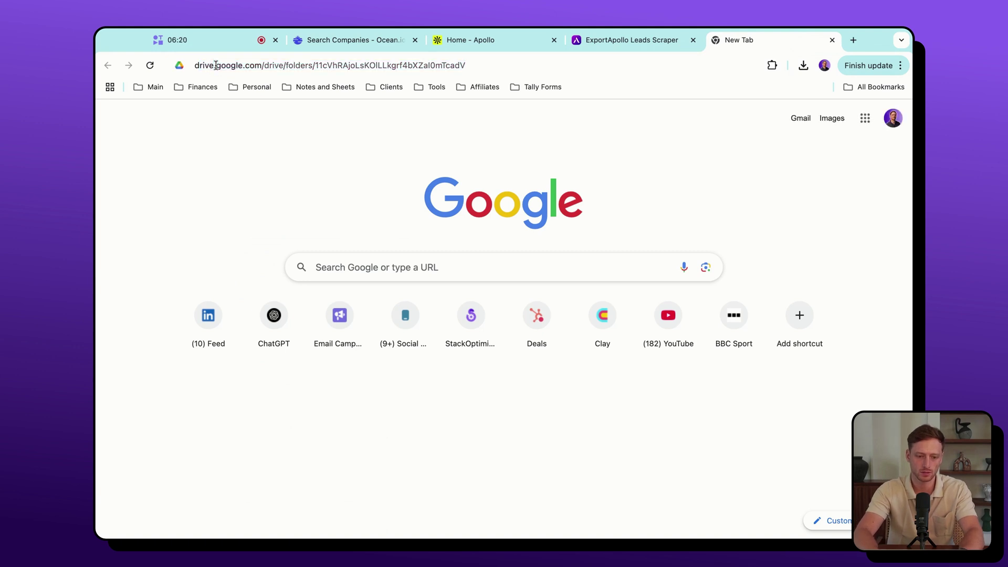
pyautogui.tripleClick(216, 65)
pyautogui.write('sheets')
pyautogui.press('Return')
pyautogui.click(225, 227)
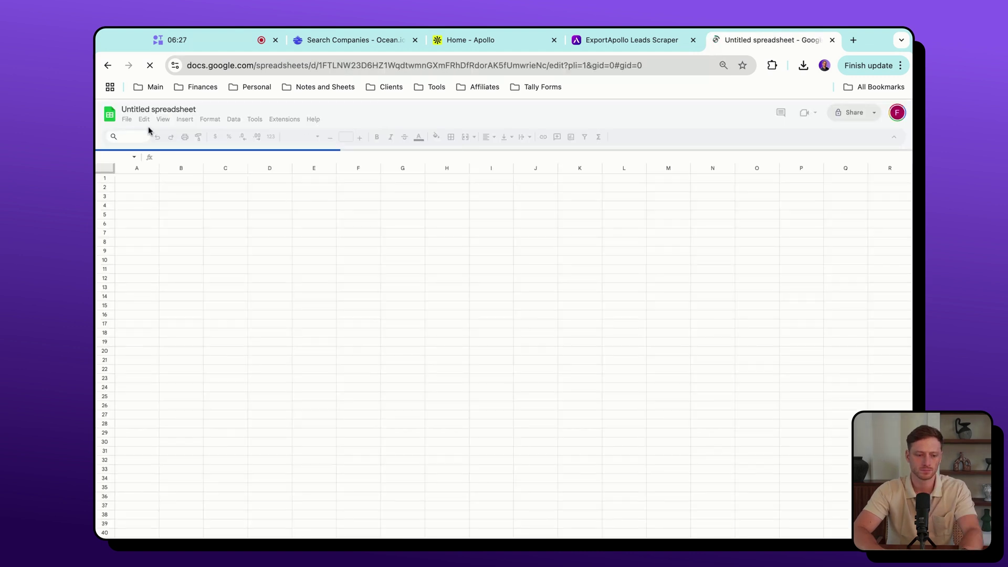
# Step: Upload the downloaded file ocean-export-ujrkjb-2025-04-21.csv and open it as a spreadsheet
pyautogui.click(126, 119)
pyautogui.click(126, 119)
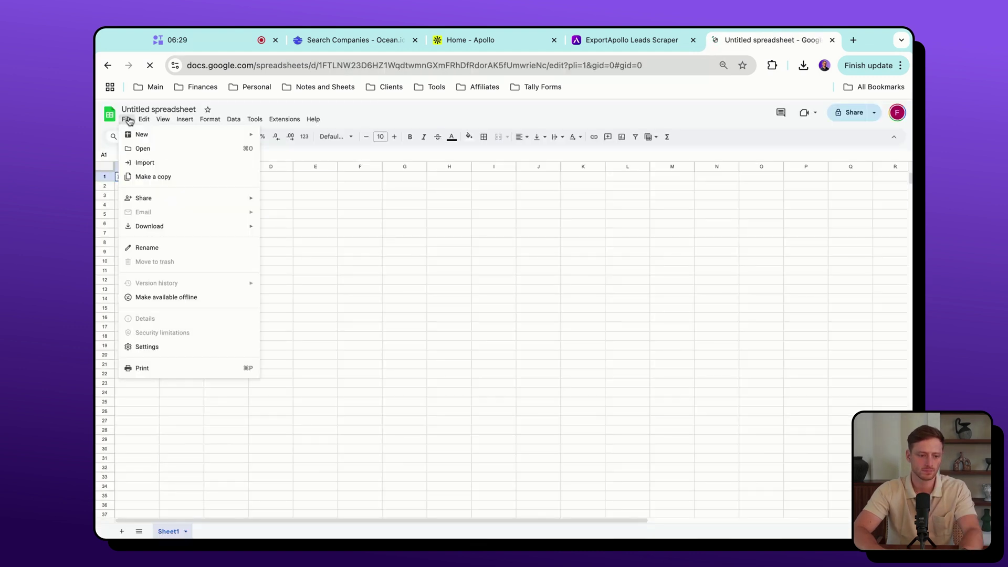
pyautogui.click(143, 149)
pyautogui.click(439, 177)
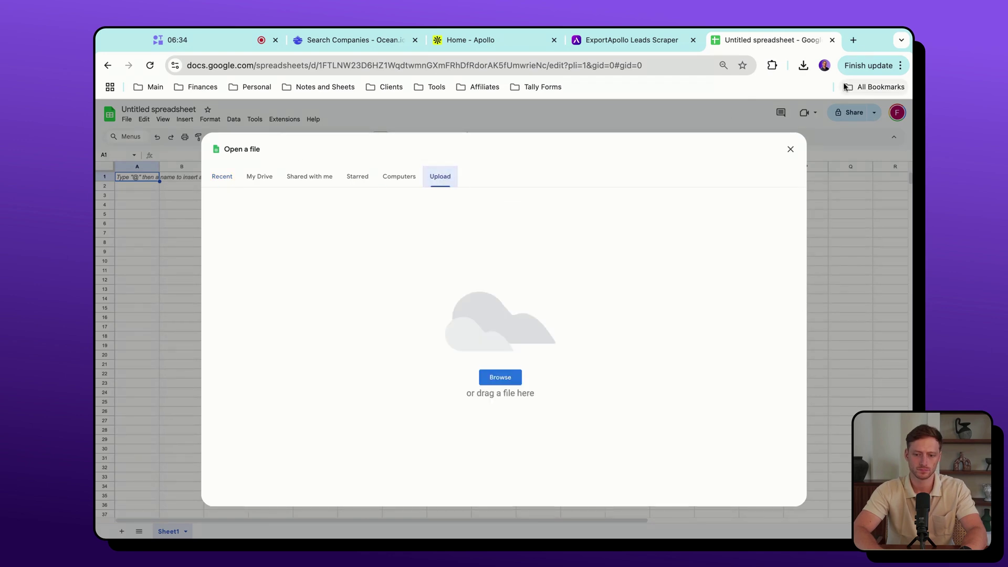
pyautogui.moveTo(793, 80); pyautogui.dragTo(508, 328)
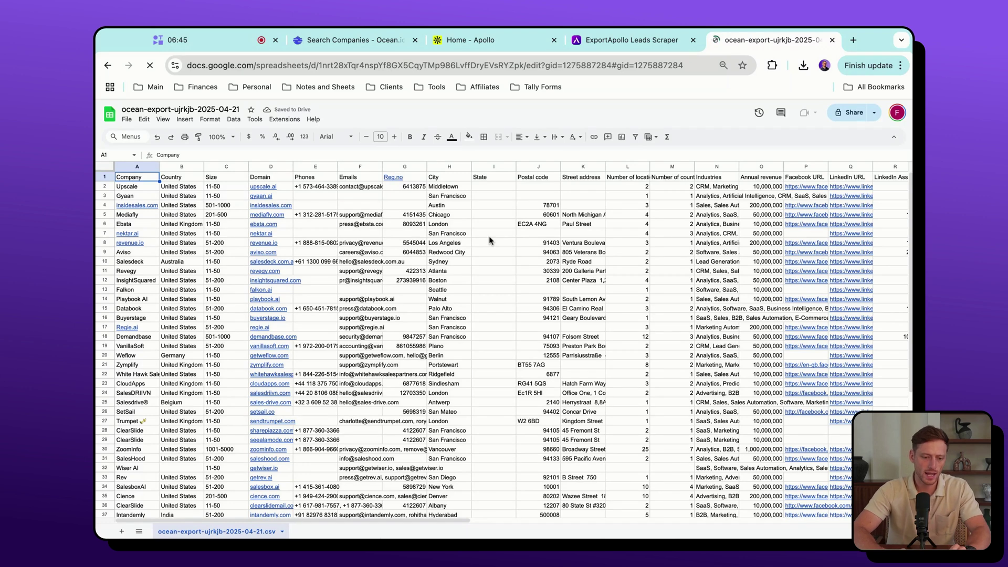
pyautogui.moveTo(285, 192)
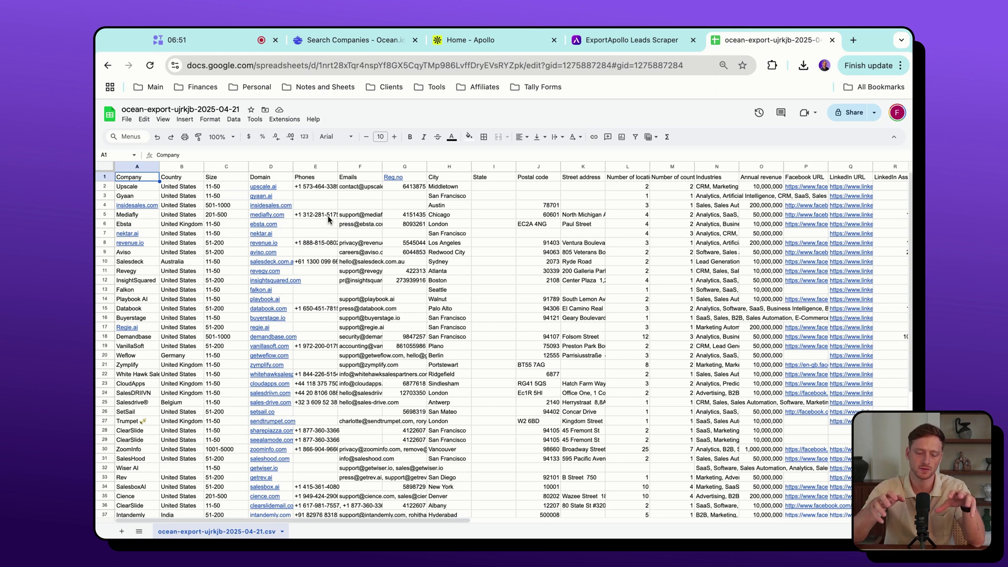
# Step: Copy all company domains in D2:D51 of the spreadsheet and switch to the Apollo company search
pyautogui.click(282, 188)
pyautogui.scroll(-6, 278, 322)
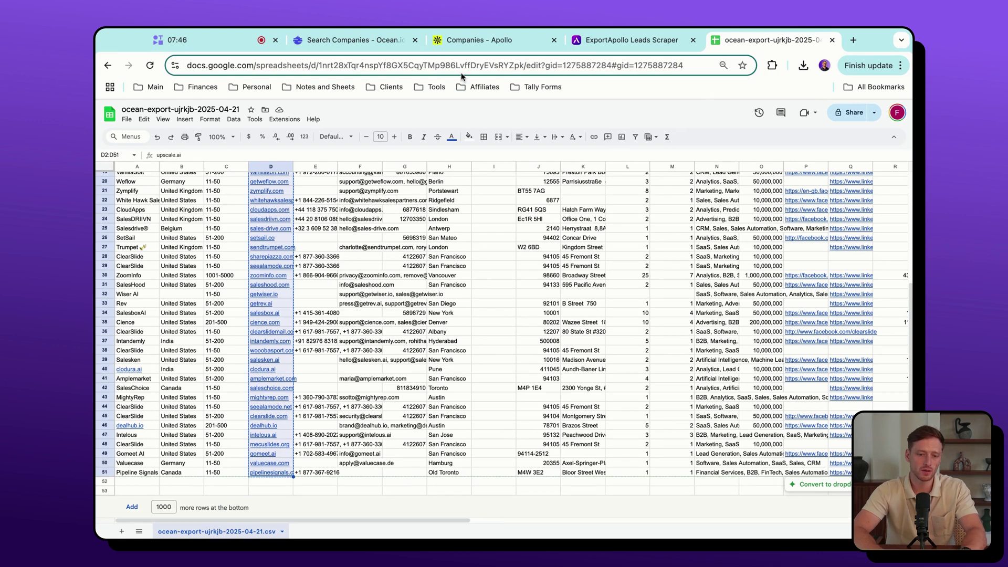
pyautogui.click(467, 41)
pyautogui.moveTo(126, 218)
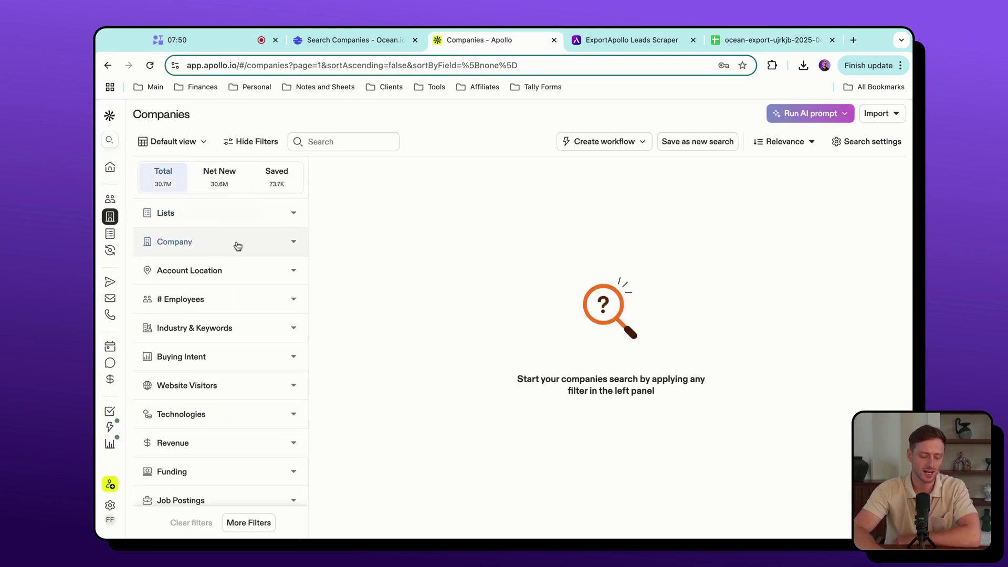
# Step: Paste the copied domains into the company filter's include list, check the list, then save it and run the search
pyautogui.click(238, 245)
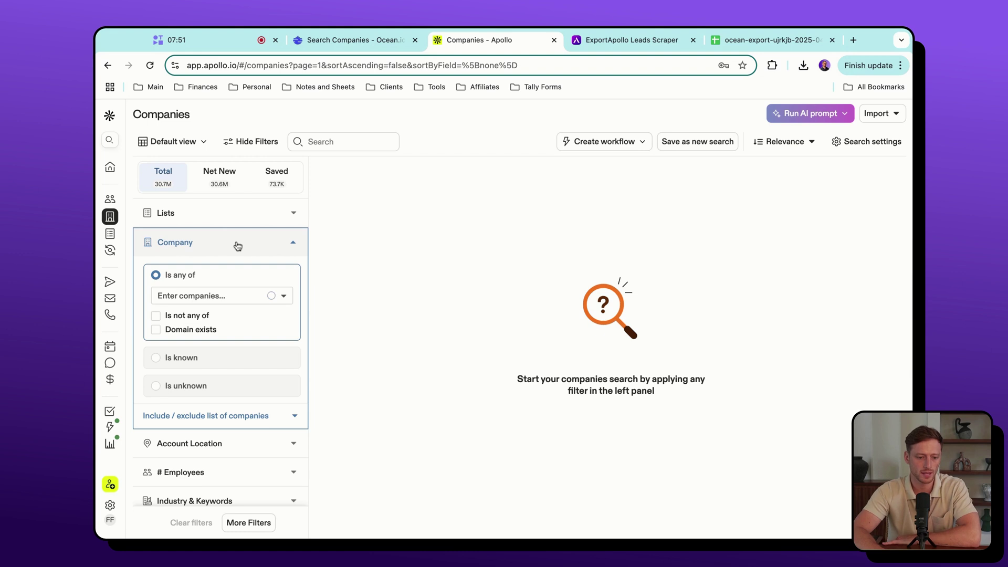
pyautogui.click(180, 420)
pyautogui.scroll(-2, 181, 420)
pyautogui.click(197, 360)
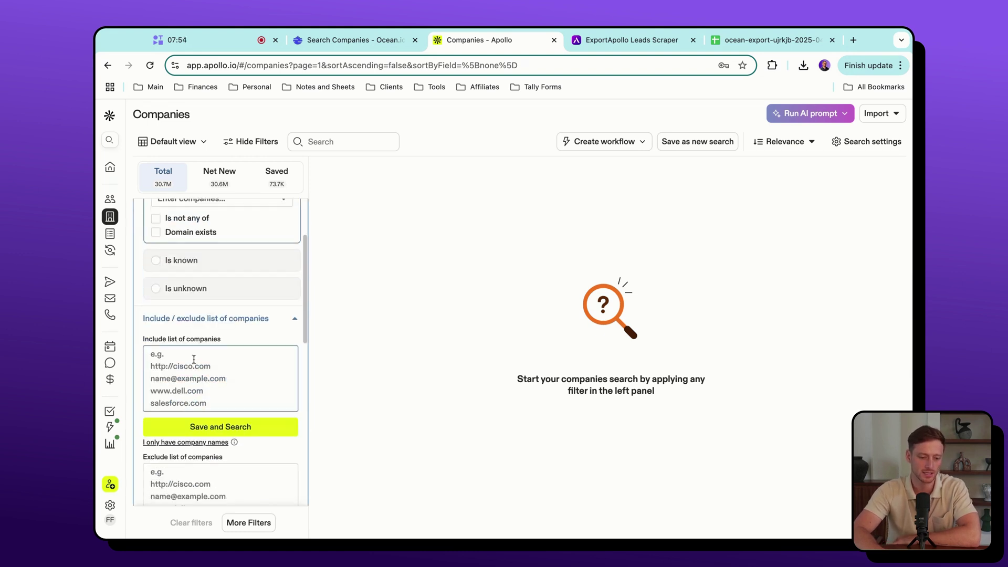
pyautogui.press('super+v')
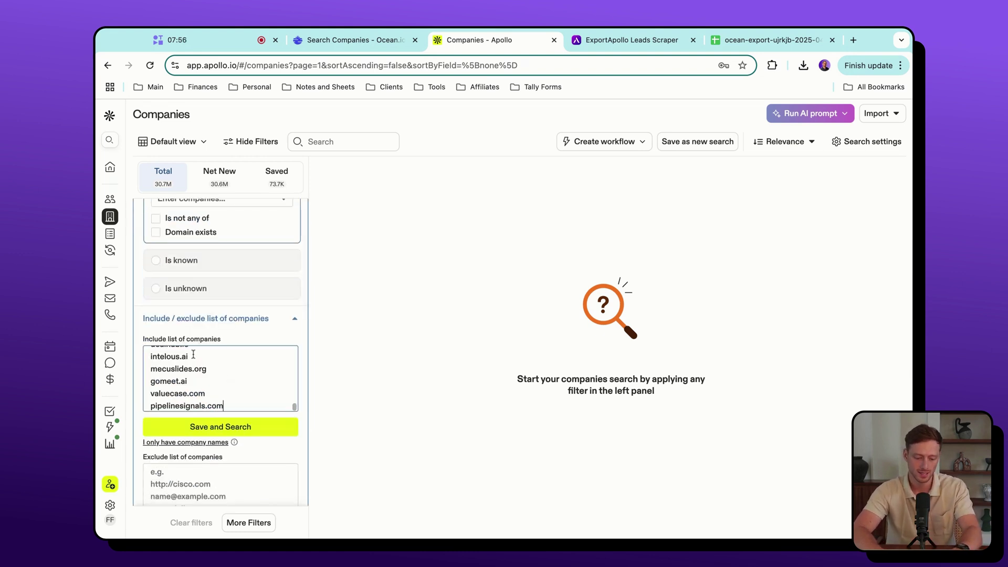
pyautogui.scroll(15, 206, 371)
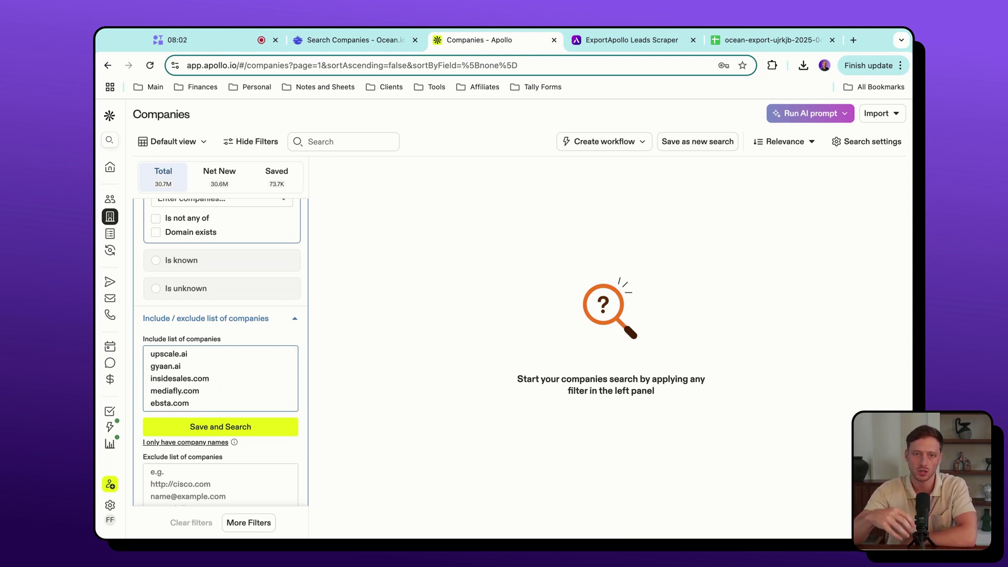
pyautogui.scroll(-15, 211, 382)
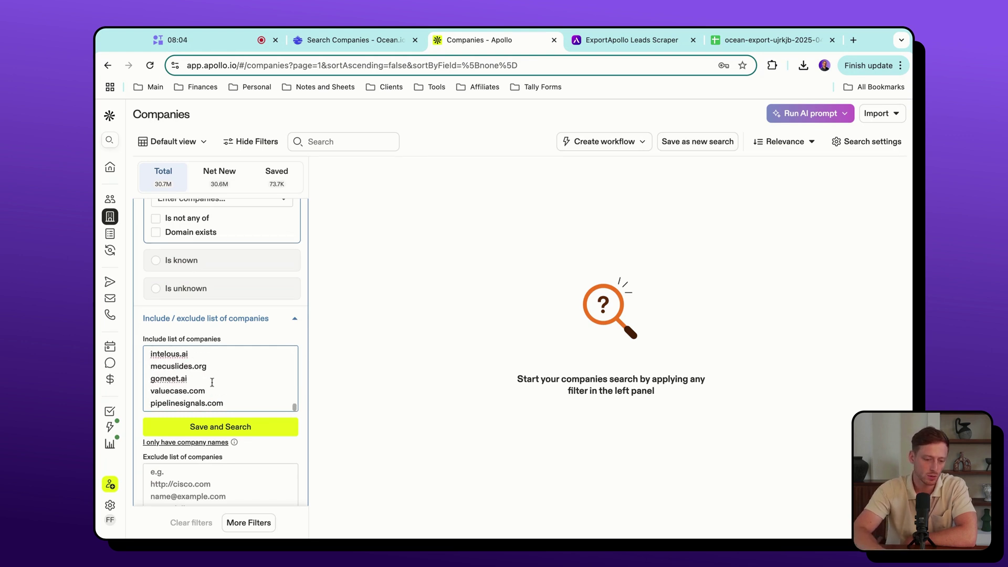
pyautogui.click(204, 429)
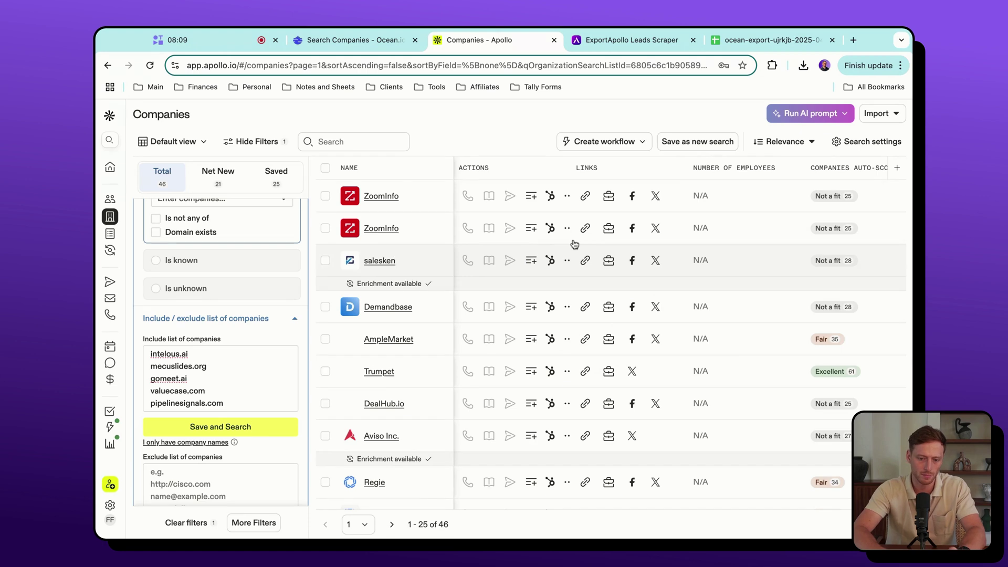
# Step: Look over the matched companies and switch to the people search for the same company list
pyautogui.scroll(-10, 488, 309)
pyautogui.scroll(10, 471, 317)
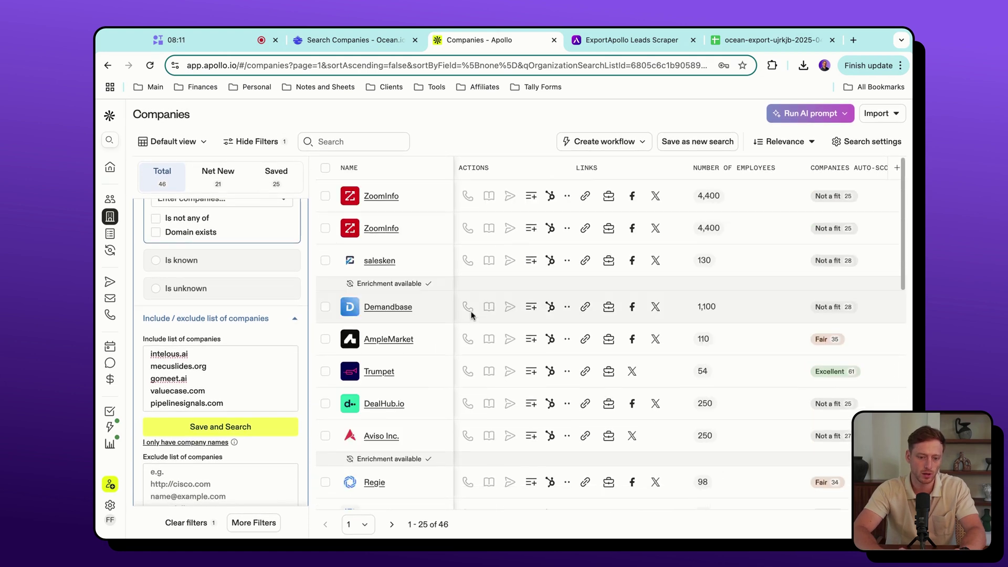
pyautogui.moveTo(121, 221)
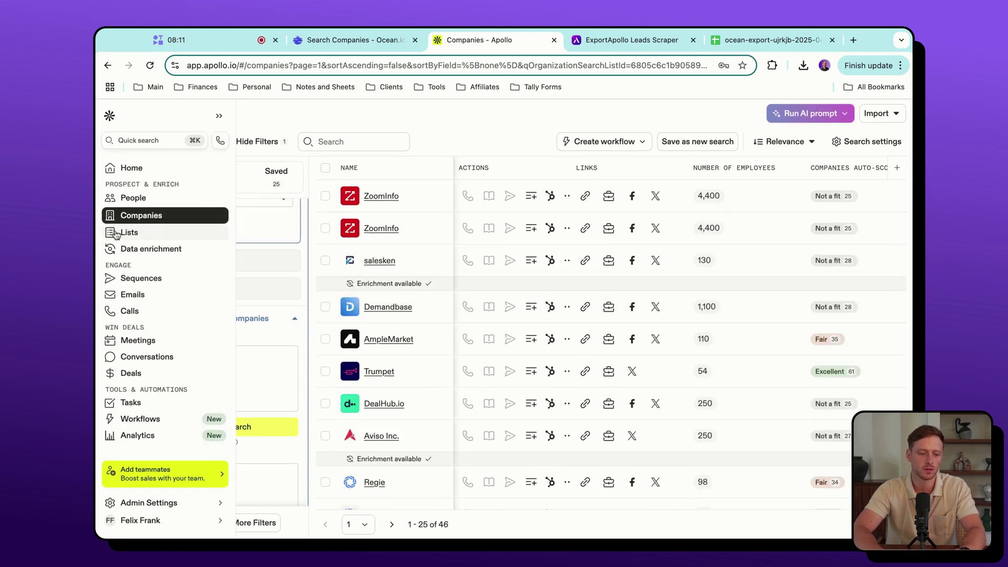
pyautogui.click(143, 199)
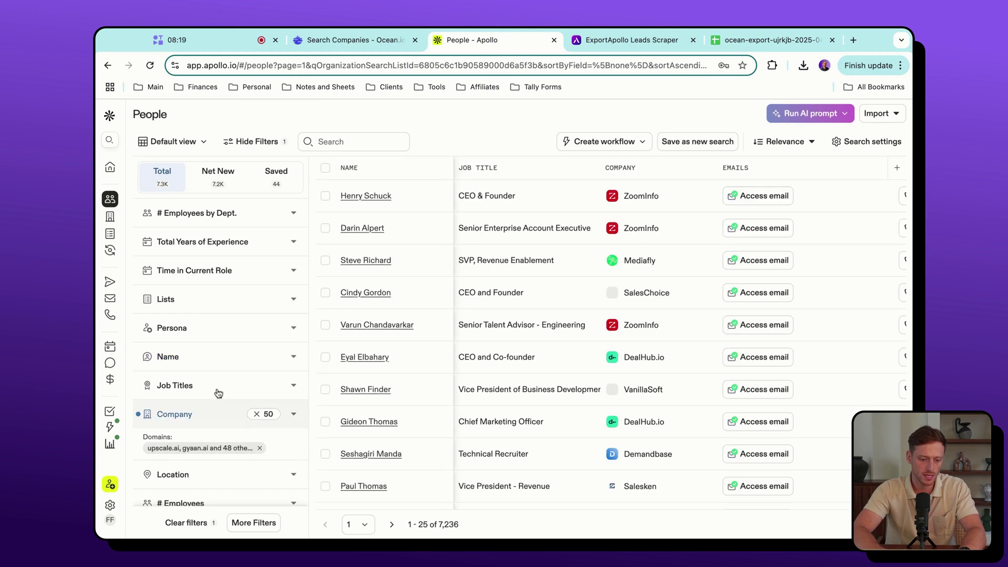
# Step: Filter the people by the job titles software engineer, cto and developer
pyautogui.click(195, 388)
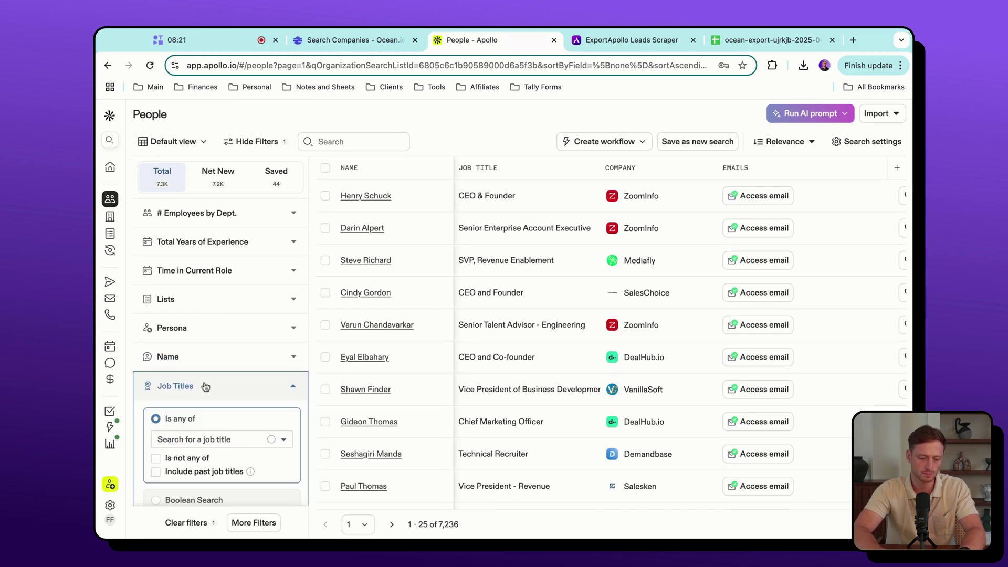
pyautogui.scroll(-1, 205, 387)
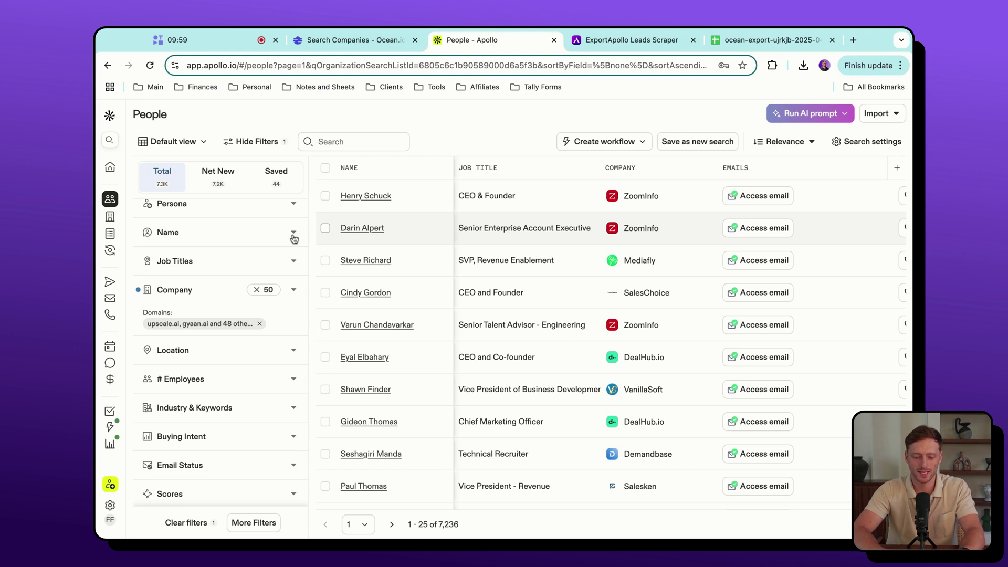
pyautogui.click(231, 262)
pyautogui.click(204, 314)
pyautogui.write('software engineer')
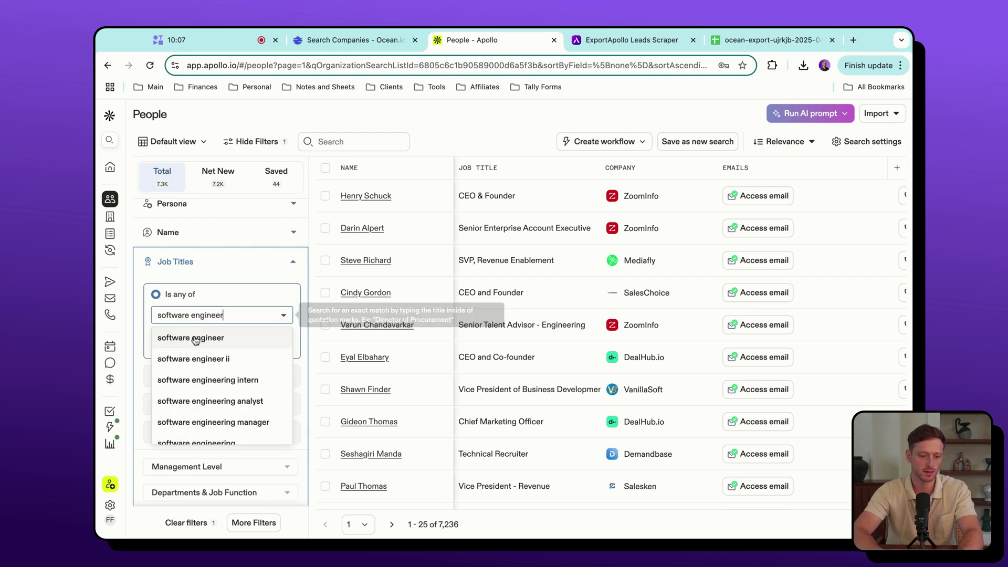
pyautogui.press('Return')
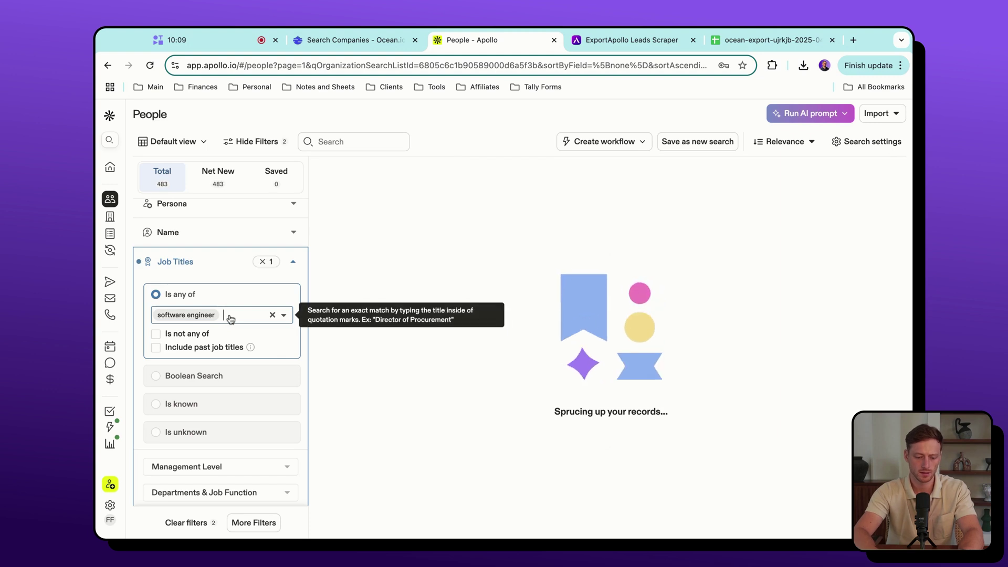
pyautogui.write('cto')
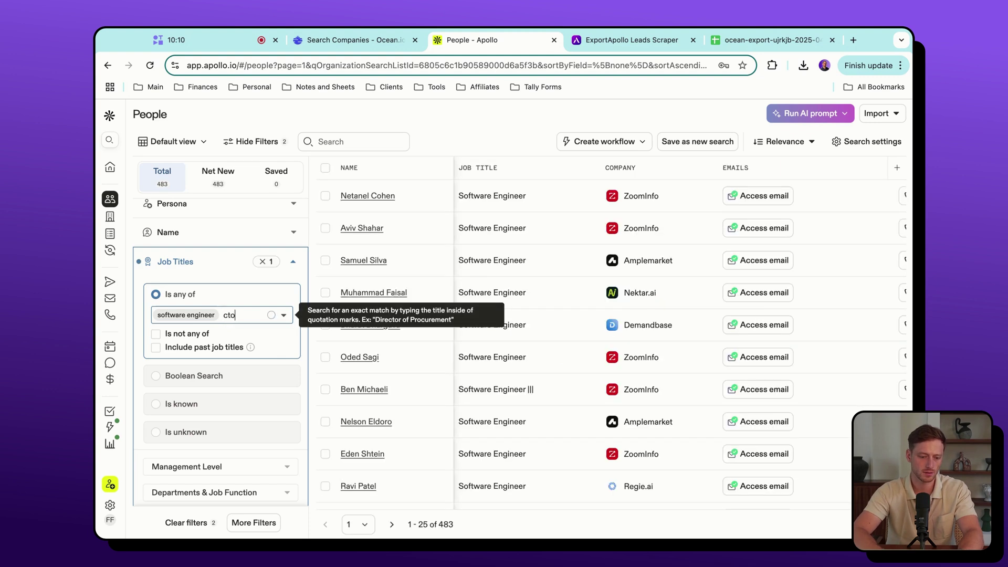
pyautogui.press('Return')
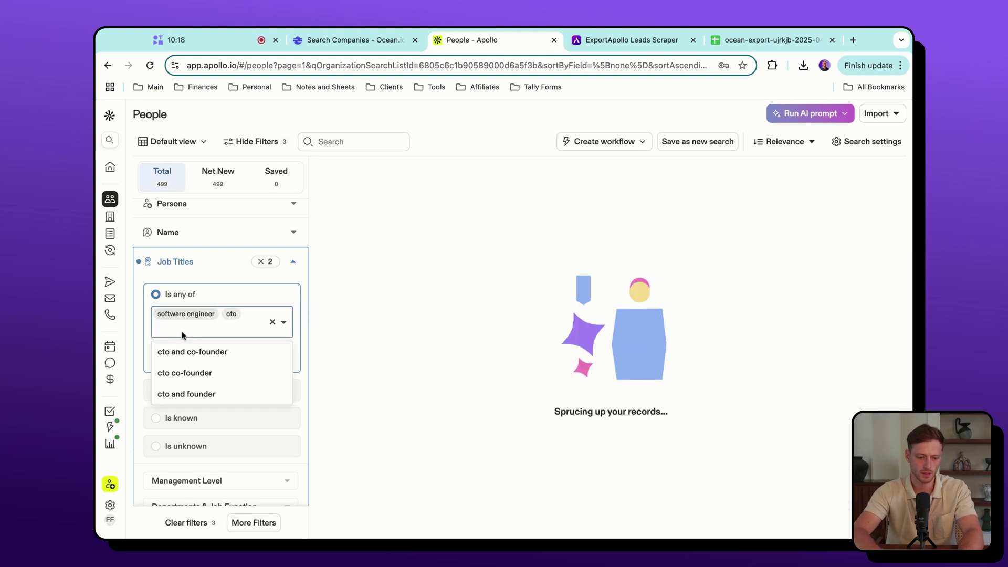
pyautogui.write('developer')
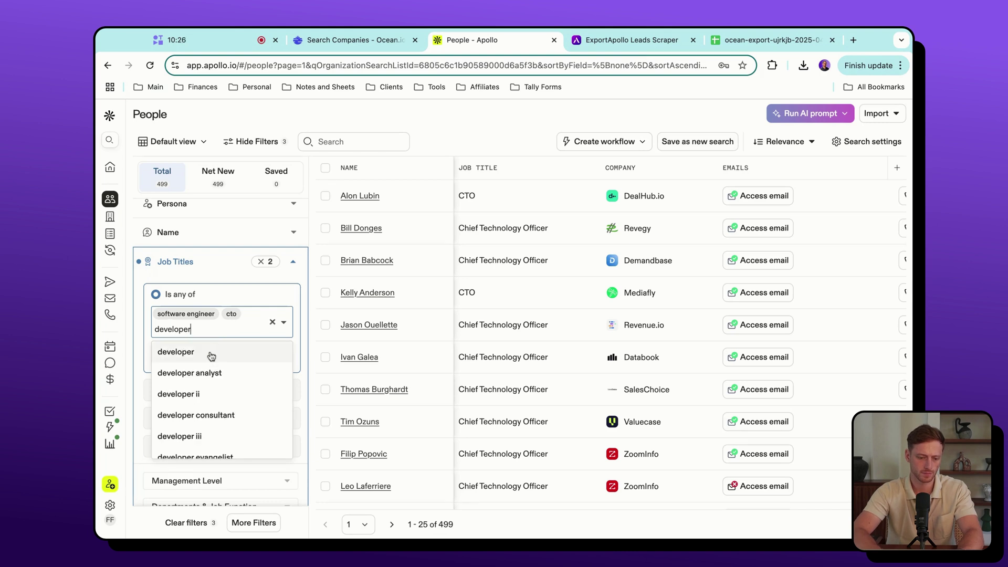
pyautogui.press('Return')
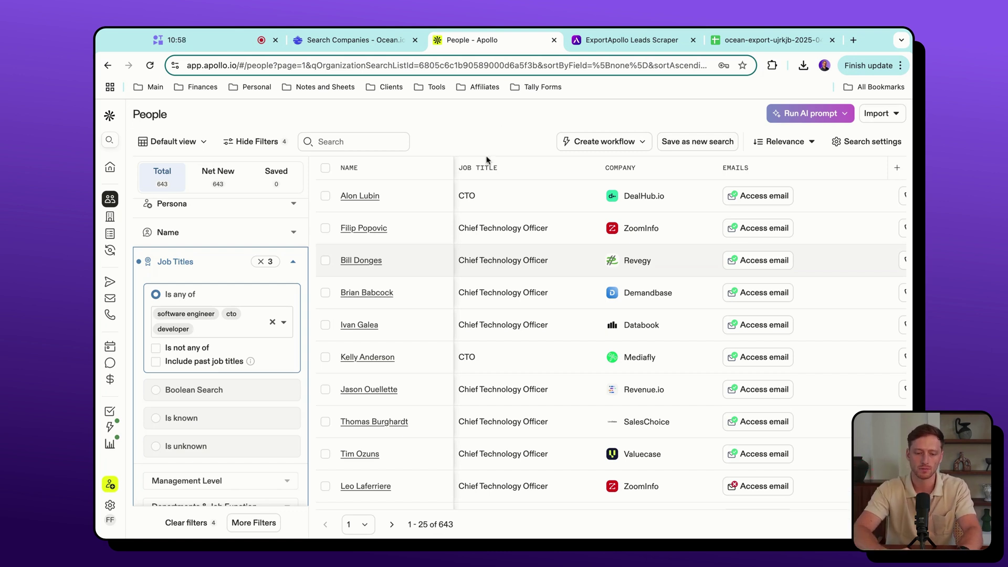
# Step: Copy the URL of the filtered Apollo people search and switch to the ExportApollo scraper
pyautogui.click(607, 46)
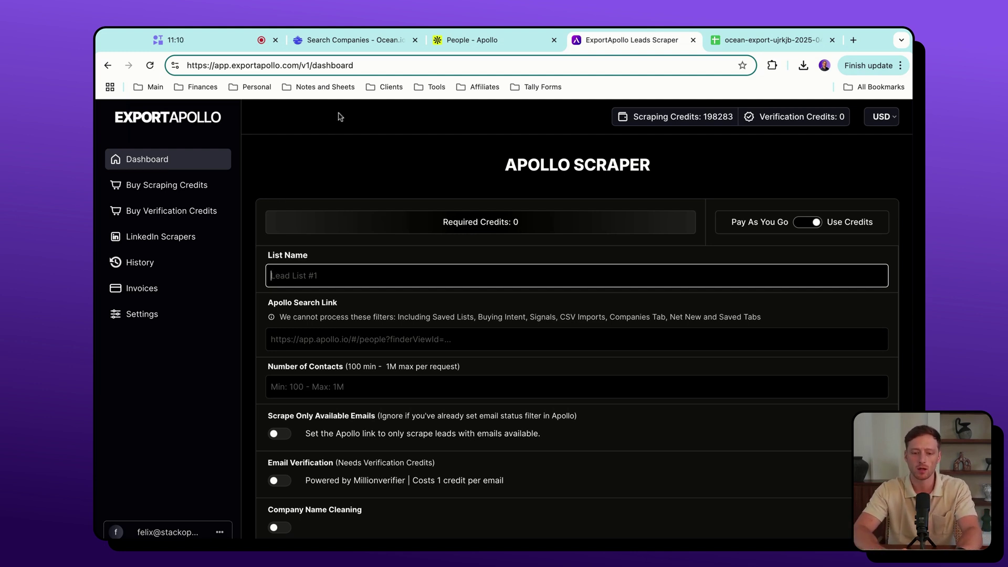
pyautogui.click(482, 47)
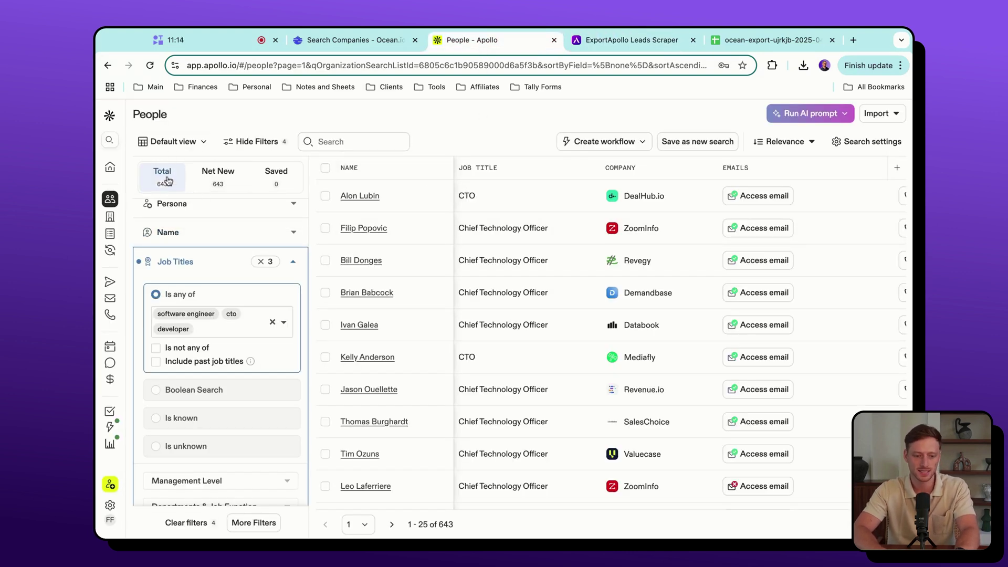
pyautogui.click(342, 68)
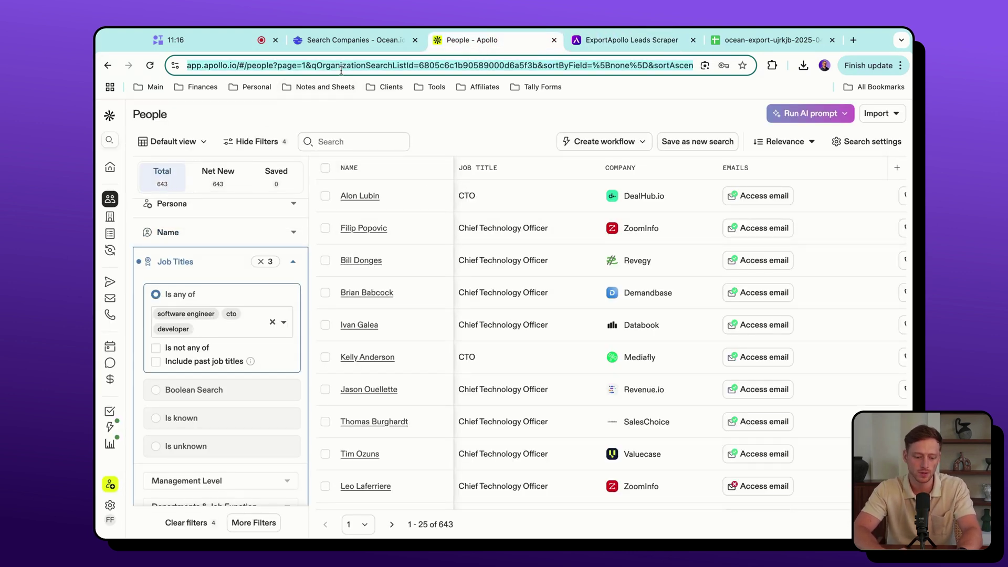
pyautogui.click(617, 43)
# Step: Name the lead list "Sales-tech - Tech titles" and paste the copied URL as the Apollo search link
pyautogui.click(333, 274)
pyautogui.write('Sal')
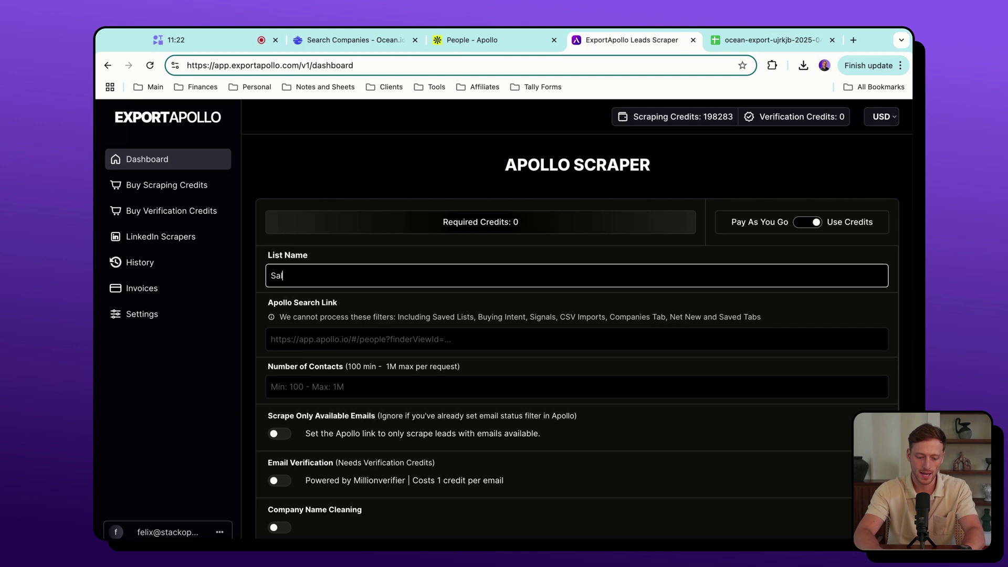
pyautogui.write('es-tech - ')
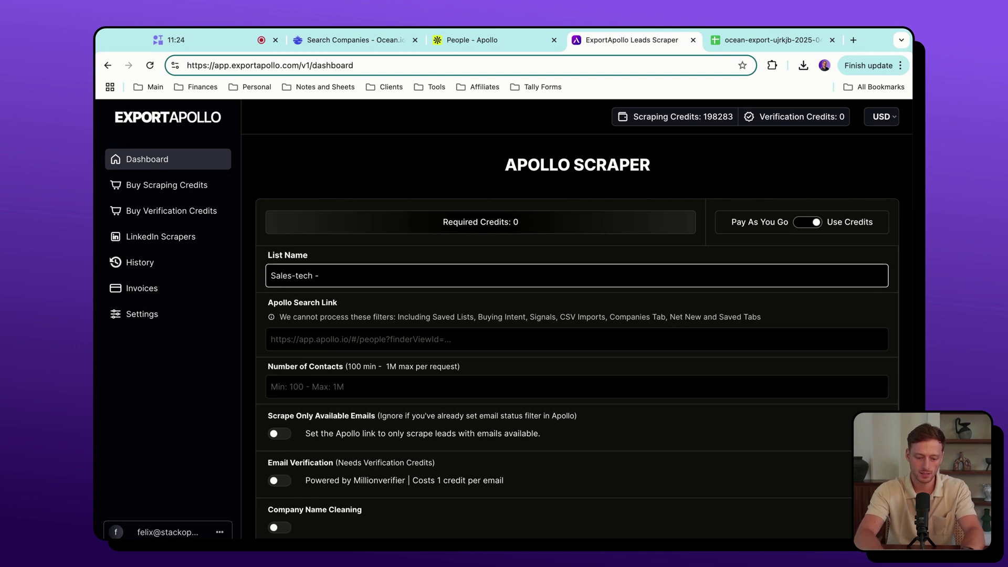
pyautogui.write('Tech ti')
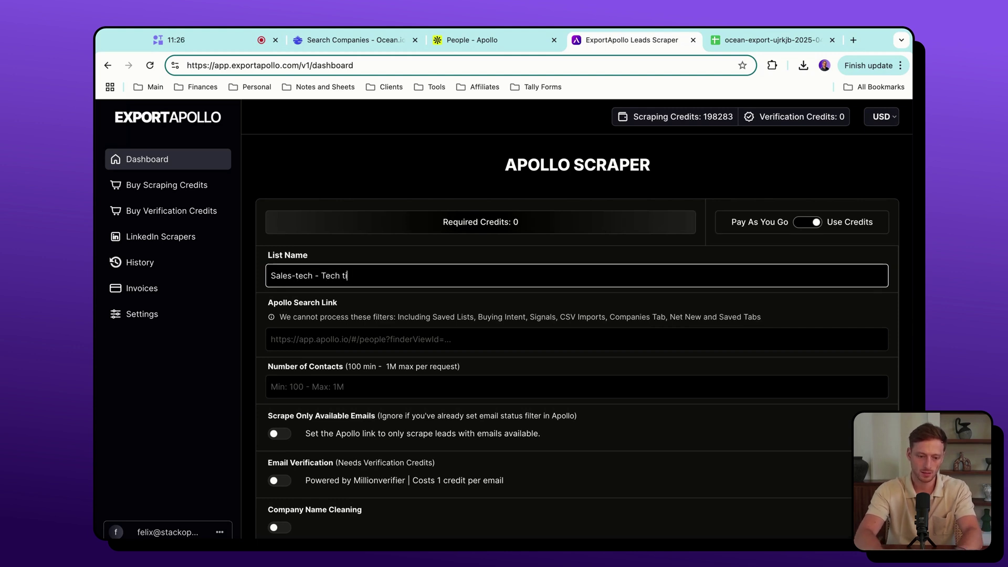
pyautogui.write('tles')
pyautogui.click(313, 334)
pyautogui.hotkey('ctrl', 'v')
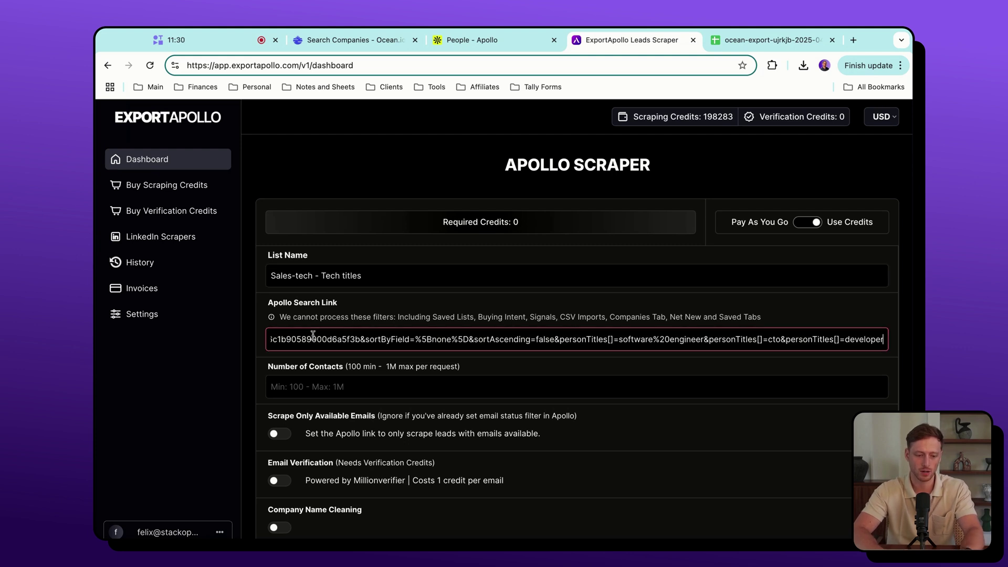
# Step: Set the number of contacts to 643, matching the Apollo people total, and enable Extra Data for the scrape
pyautogui.click(328, 386)
pyautogui.click(509, 42)
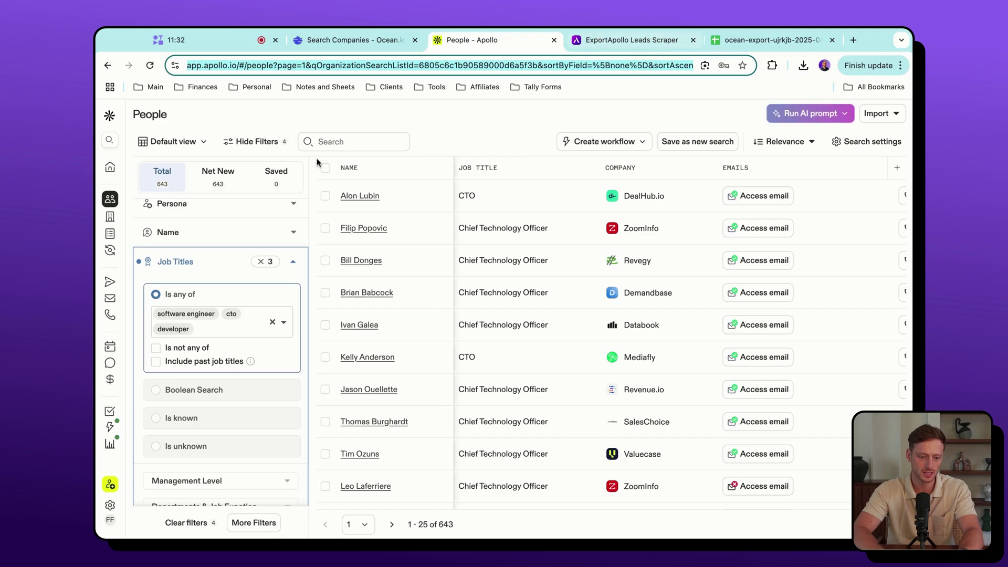
pyautogui.click(613, 42)
pyautogui.write('643')
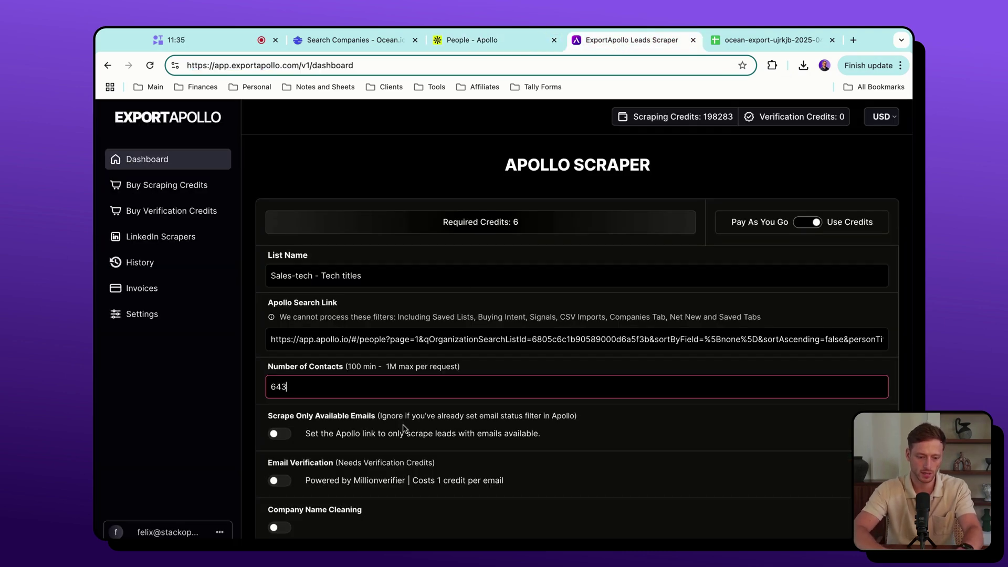
pyautogui.scroll(-3, 404, 429)
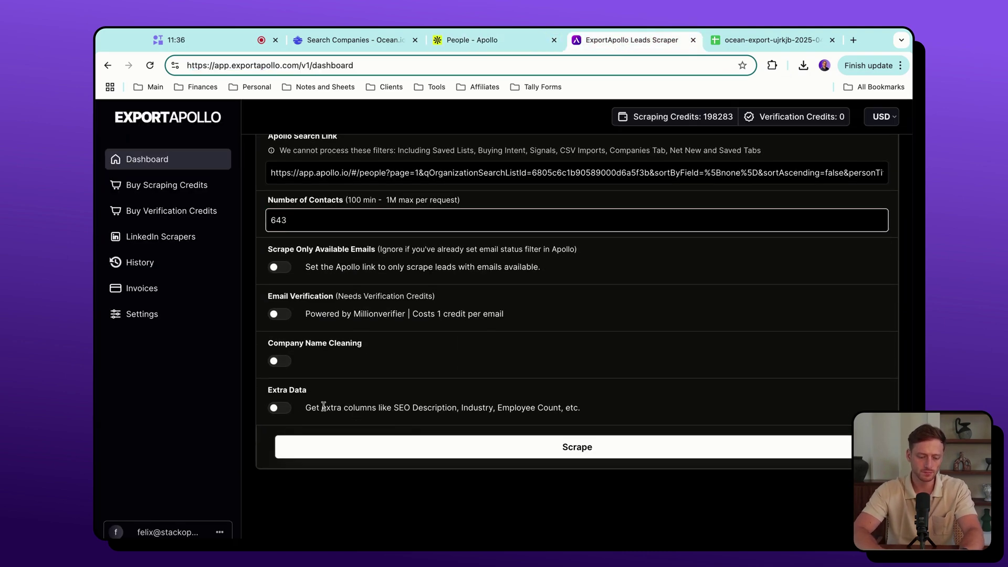
pyautogui.click(279, 407)
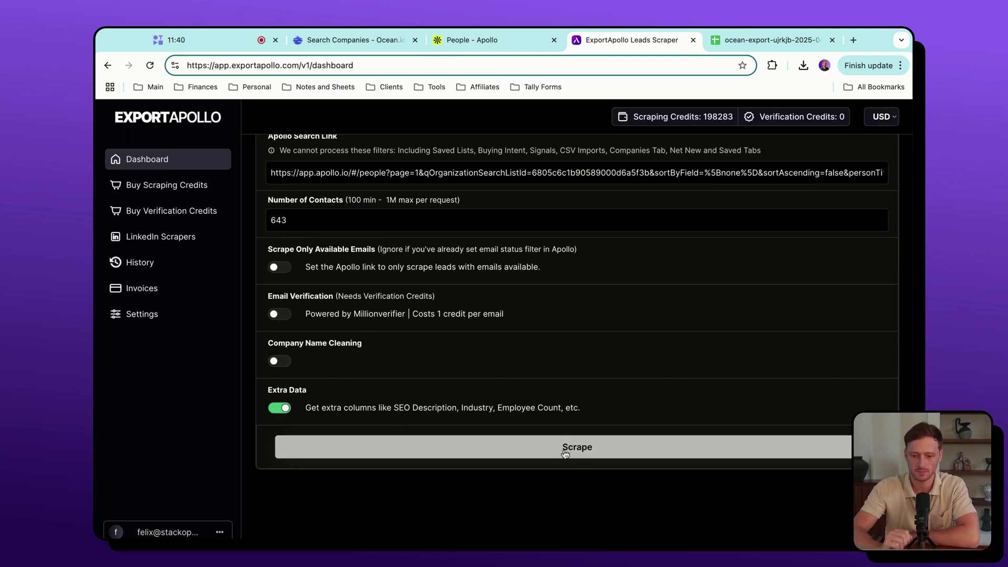
pyautogui.scroll(1, 415, 304)
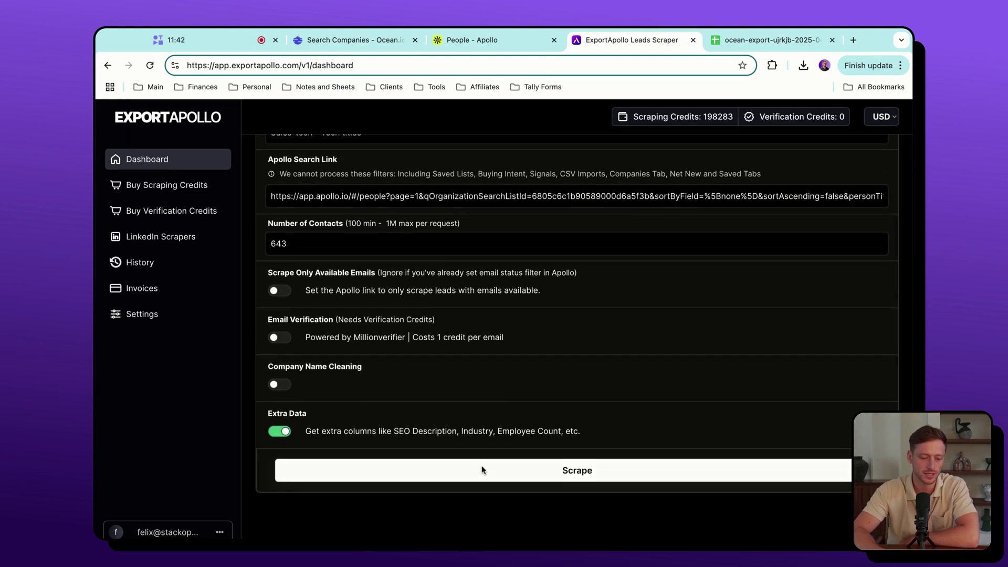